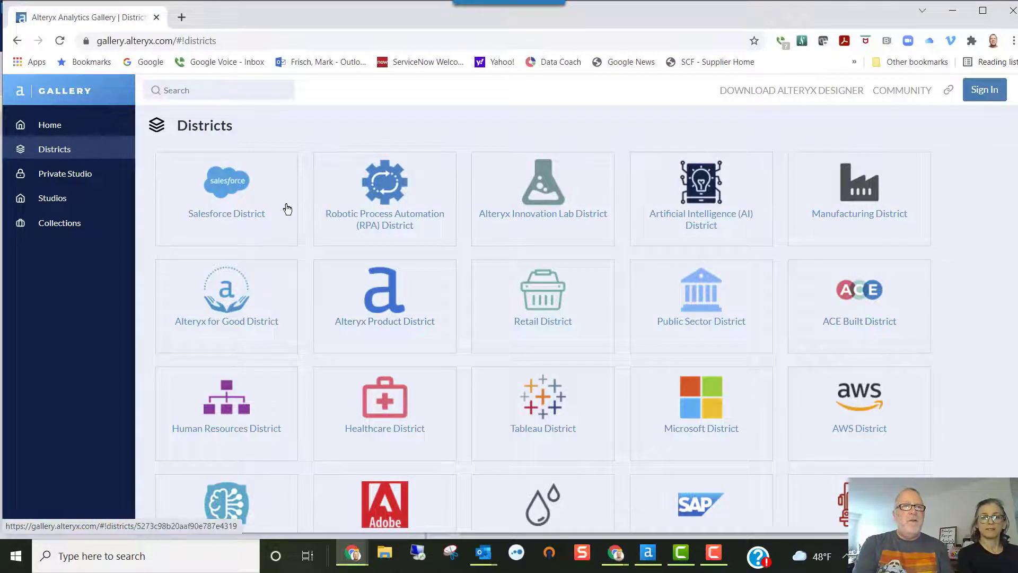
Step: Open the Runner macro in the Alteryx Product District and download it
click(378, 280)
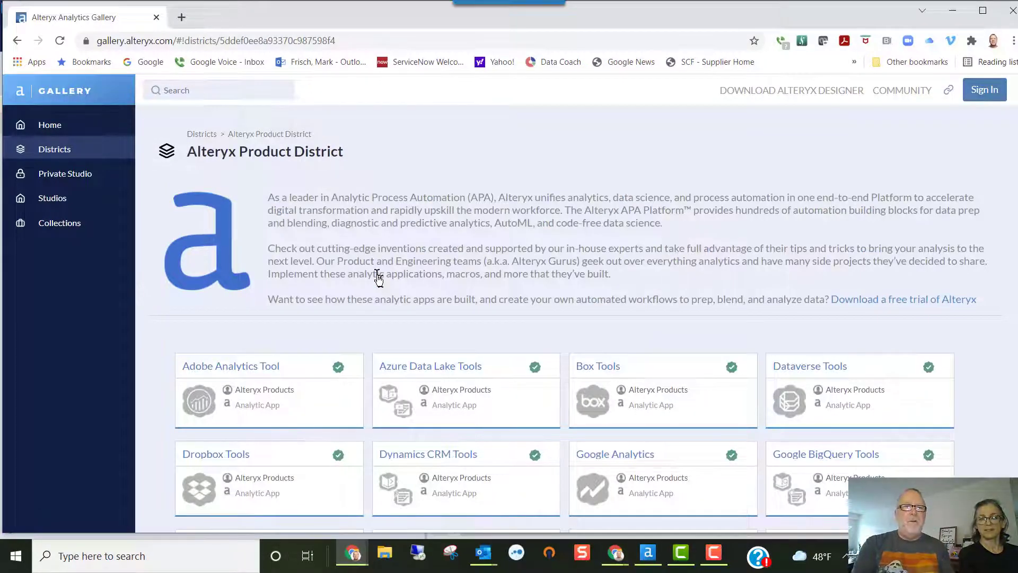
scroll(377, 276, down, 5)
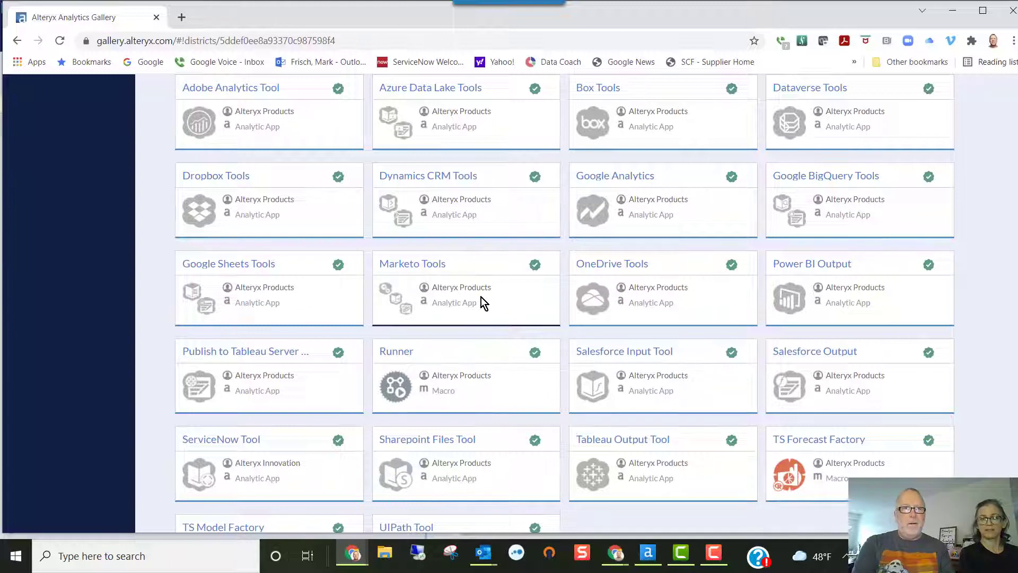
click(385, 360)
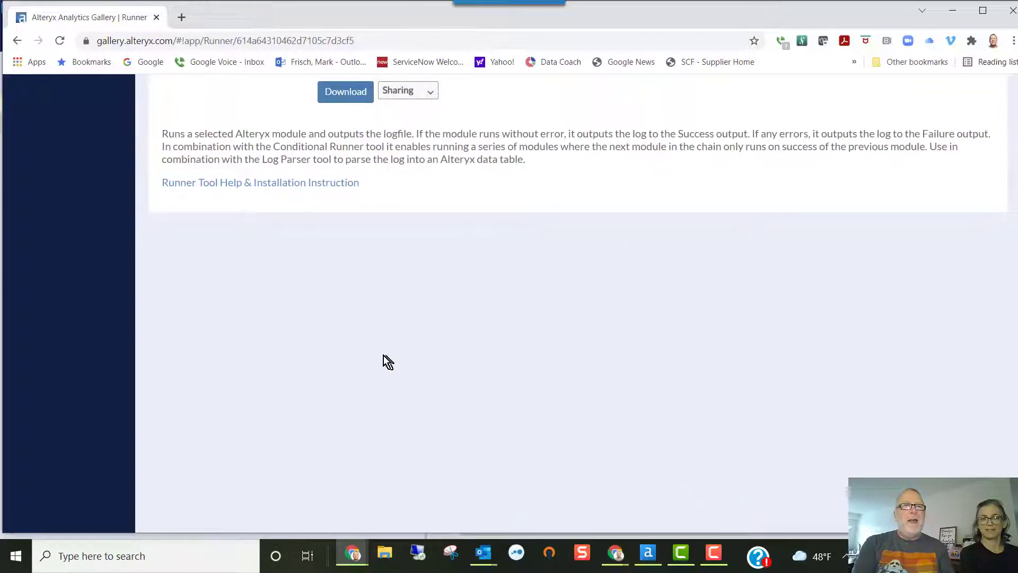
scroll(356, 183, up, 2)
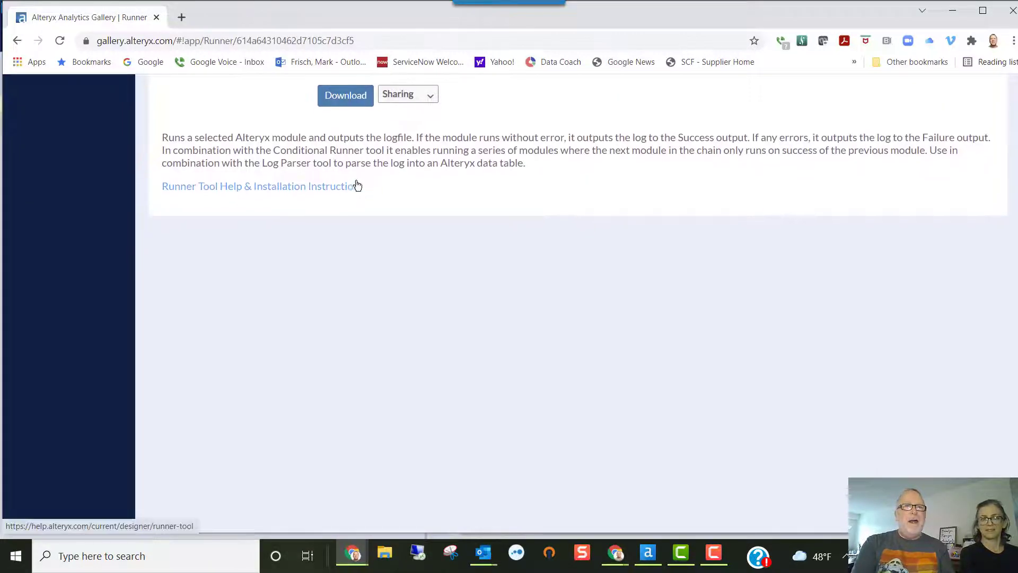
scroll(355, 245, up, 2)
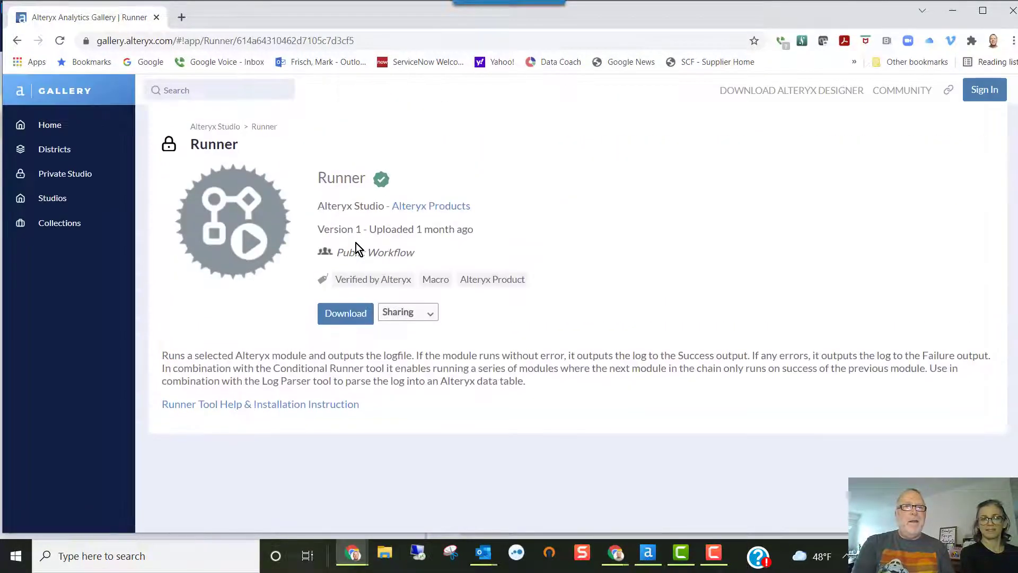
click(346, 314)
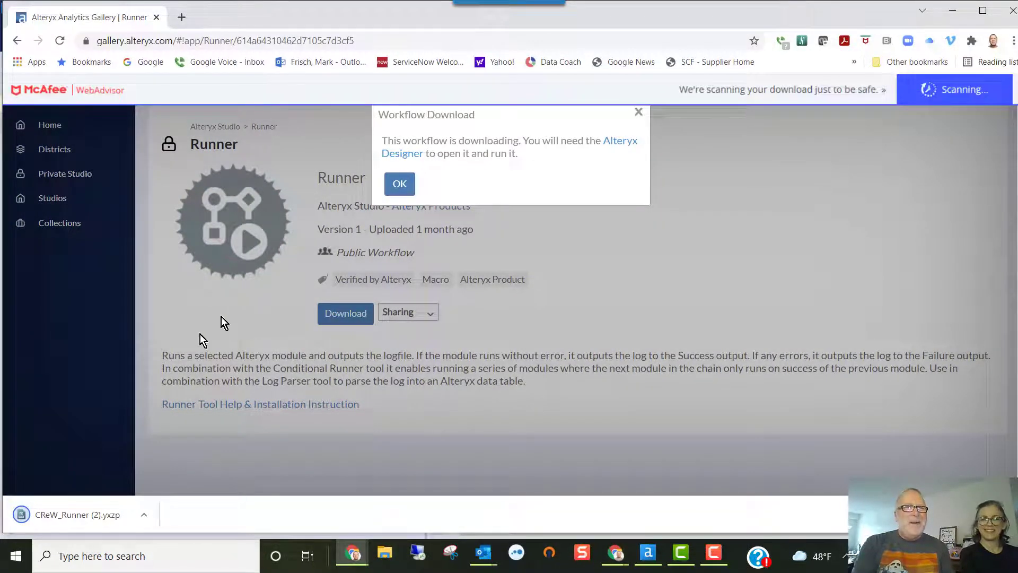
click(402, 183)
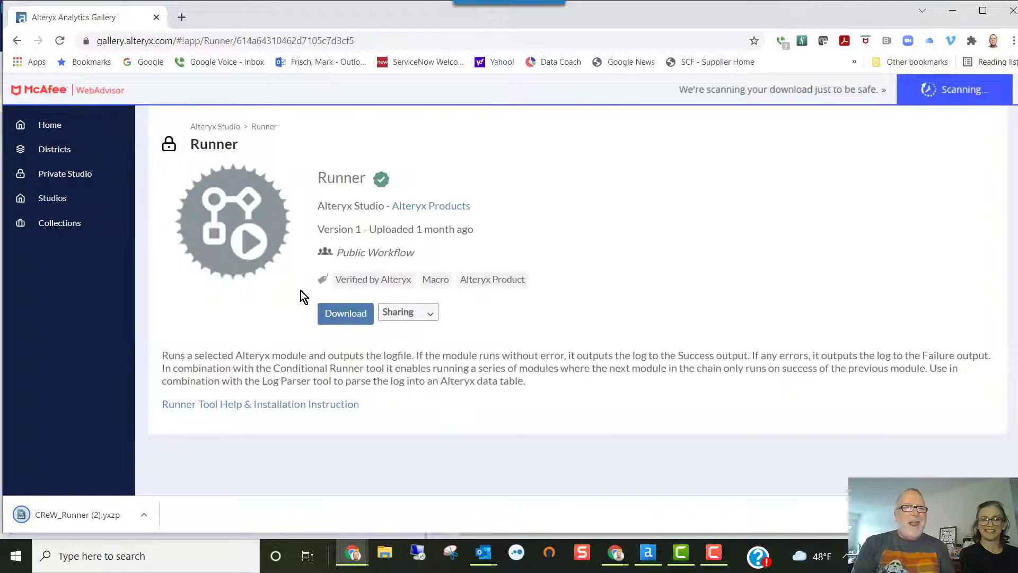
Step: Open the downloaded CReW_Runner package in Alteryx Designer, import it to its default destination and accept its workflow dependencies
click(76, 513)
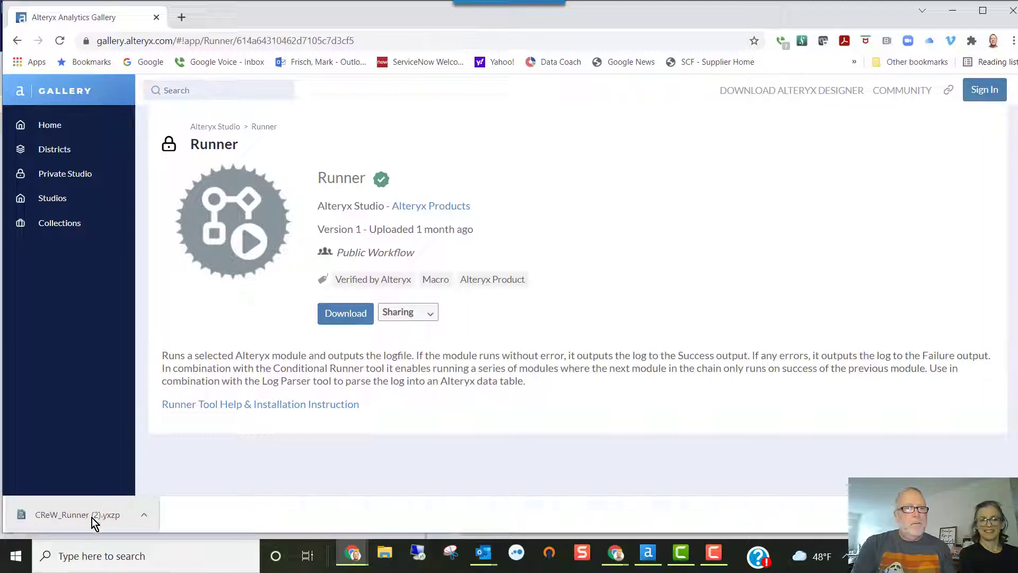
click(93, 517)
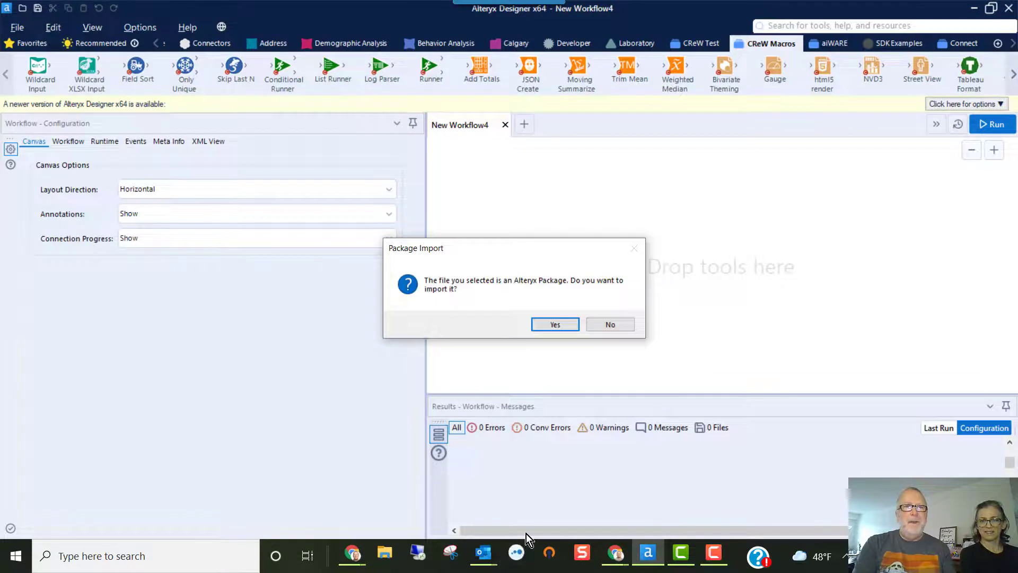
click(548, 325)
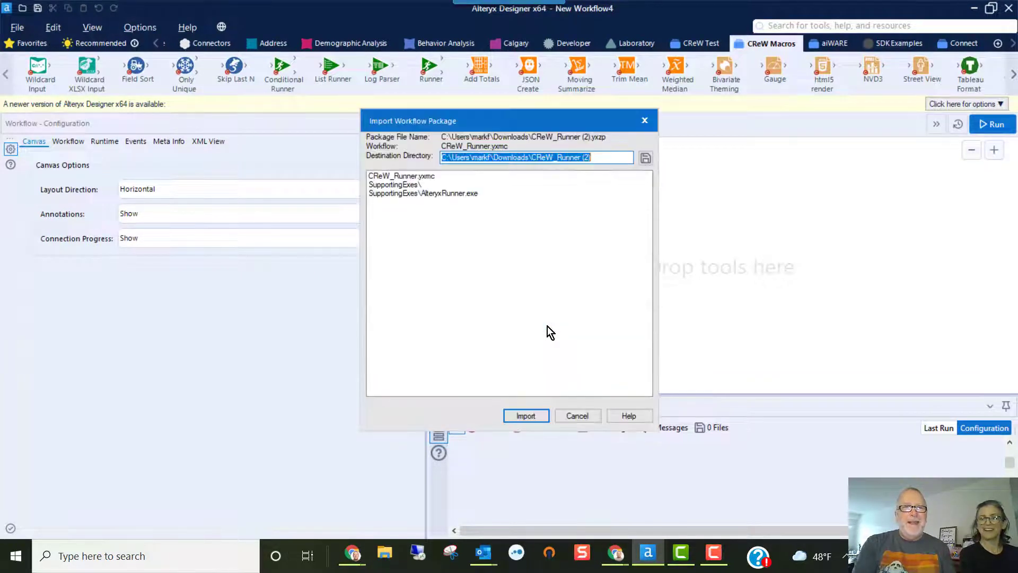
click(521, 413)
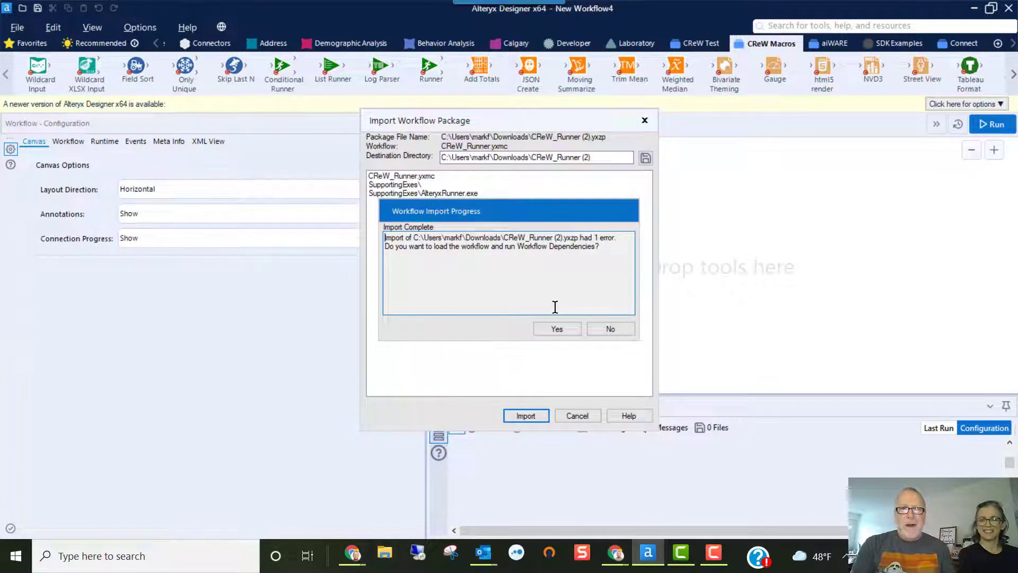
click(551, 329)
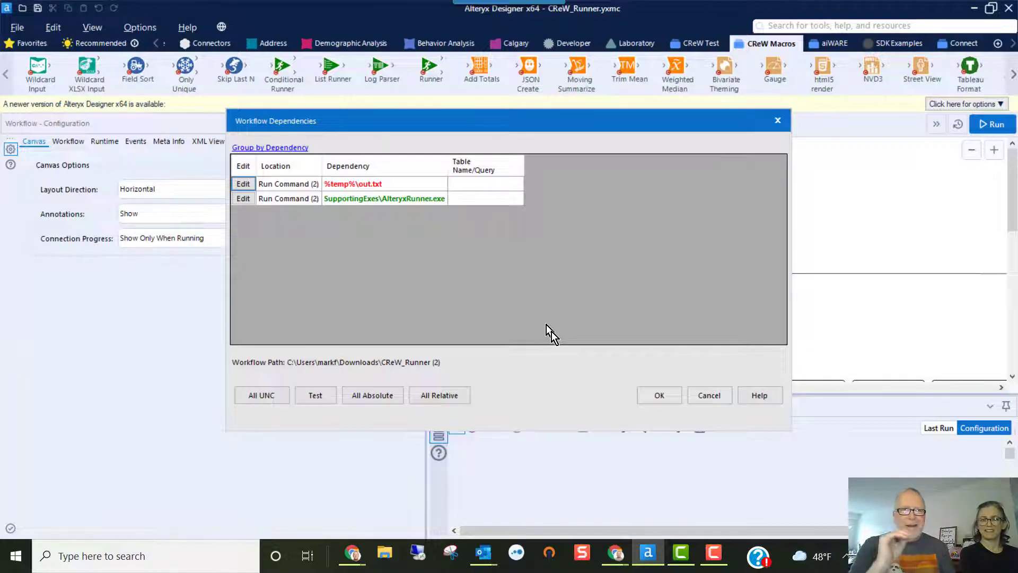
click(653, 396)
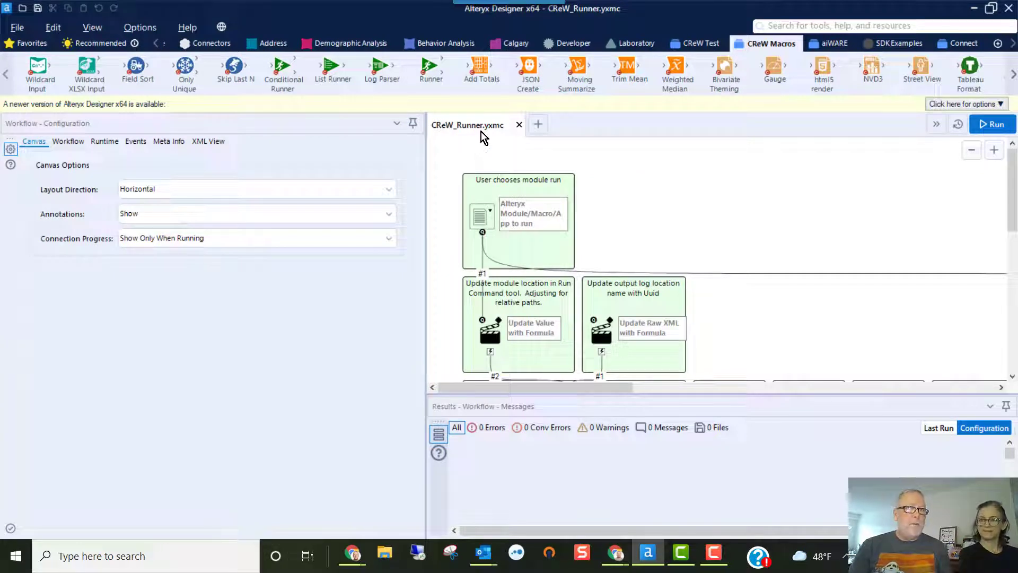
Step: Create a new workflow and insert the opened Runner macro on its canvas
click(540, 125)
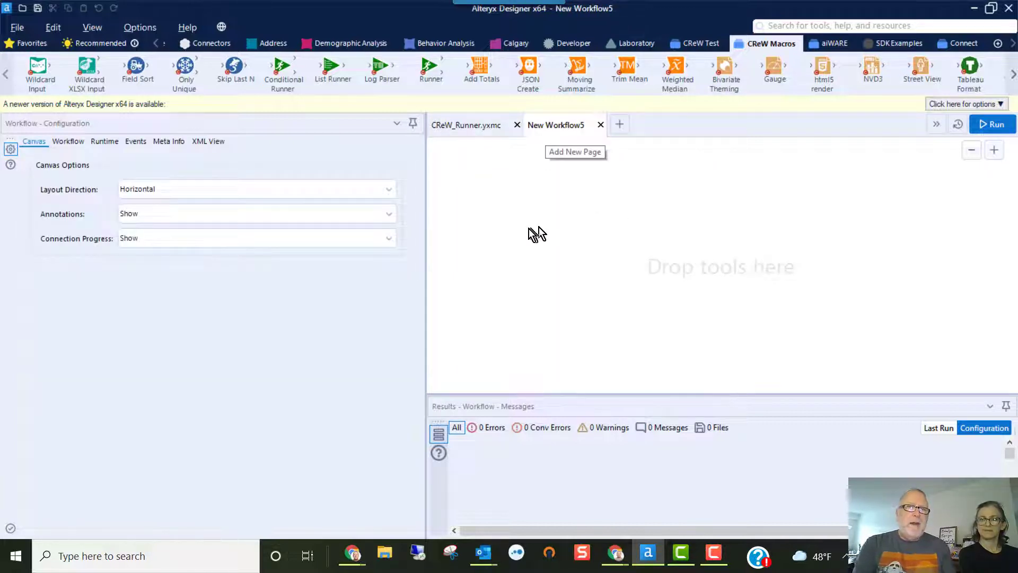
right_click(523, 232)
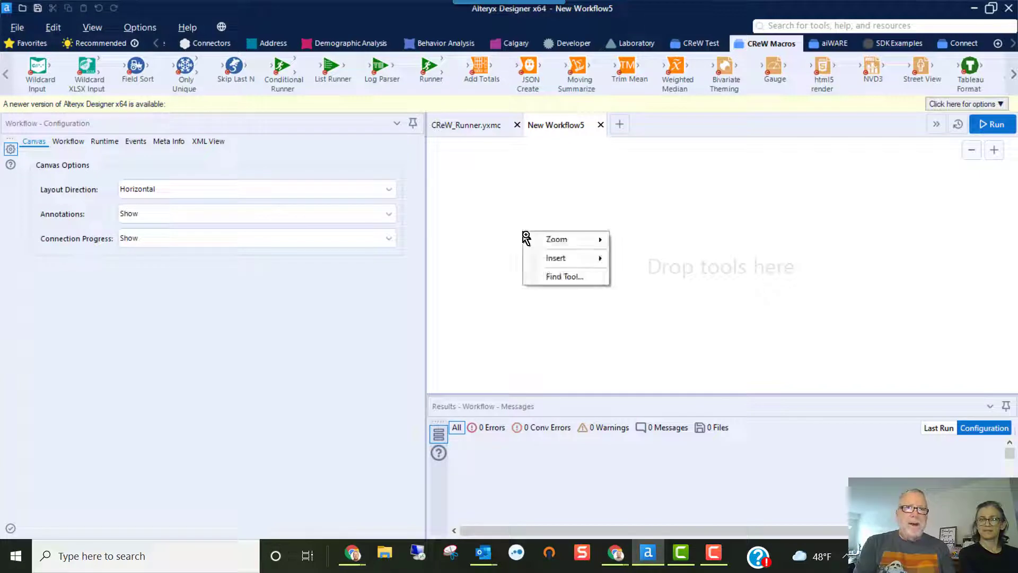
mouse_move(555, 256)
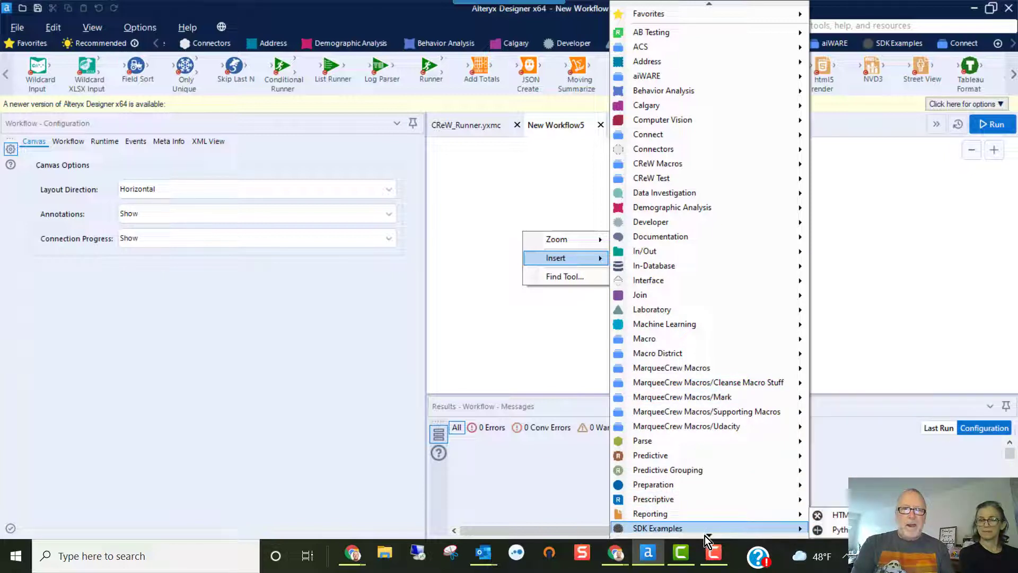
mouse_move(705, 536)
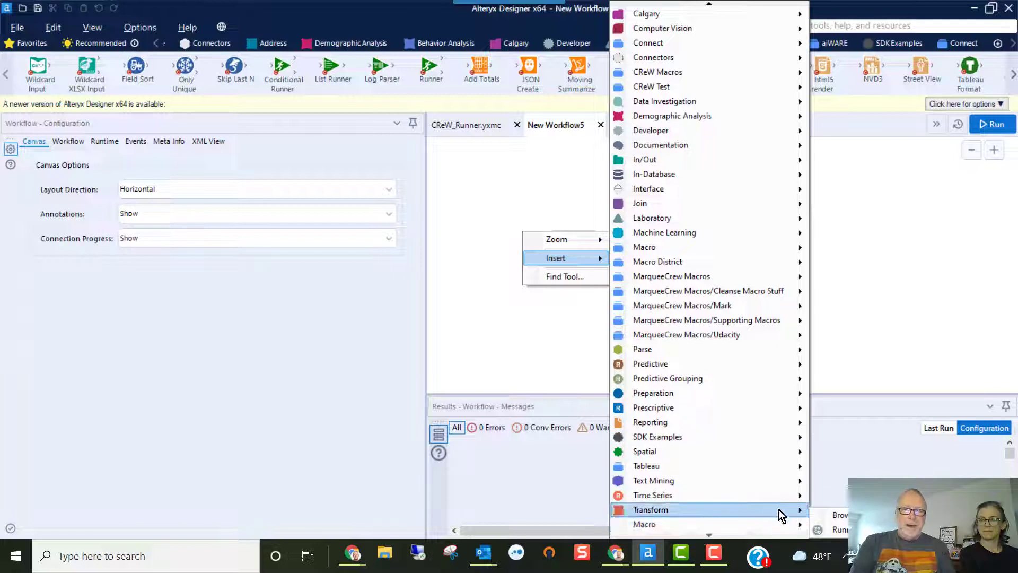
mouse_move(781, 524)
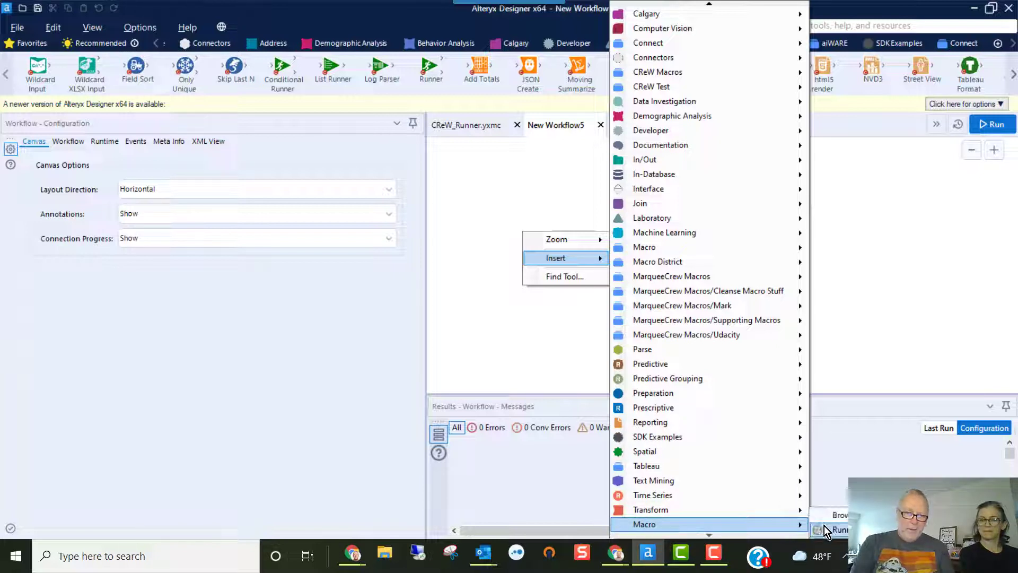
click(824, 526)
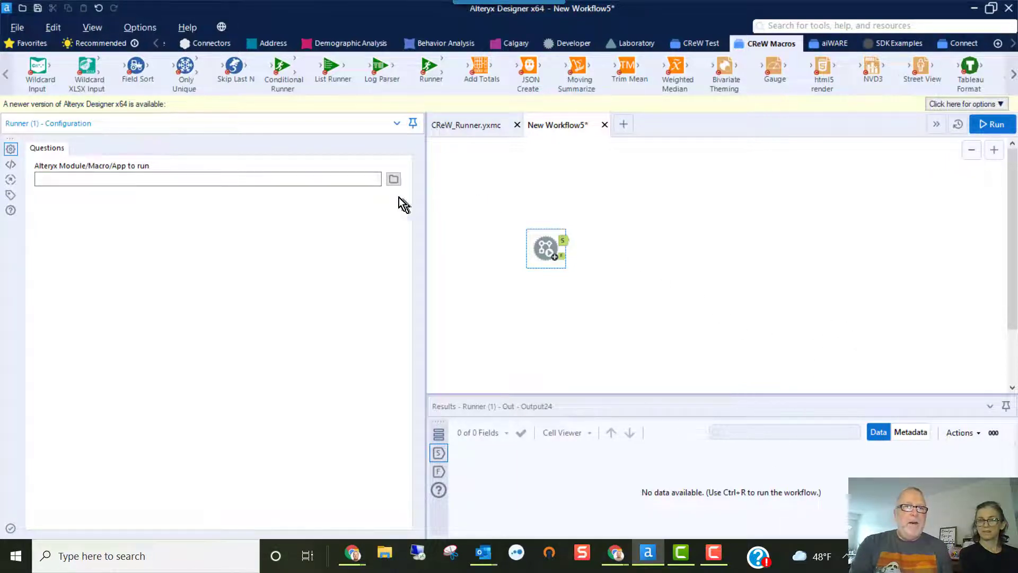
Step: Set the Runner's module to run to $HP Challenge (Solve CReW).yxmd from the Alteryx Challenge folder
click(393, 180)
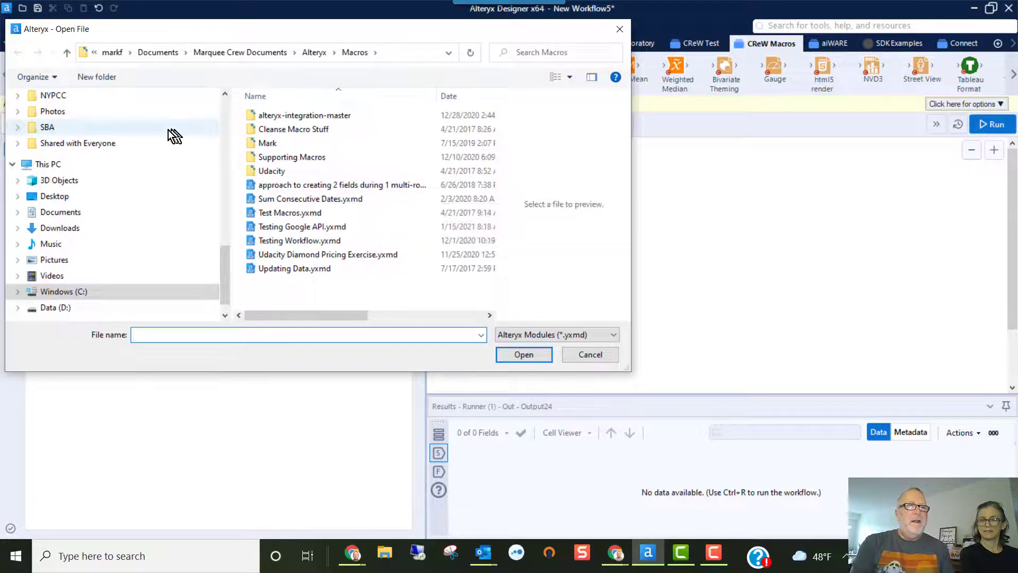
scroll(155, 161, down, 1)
scroll(155, 160, up, 8)
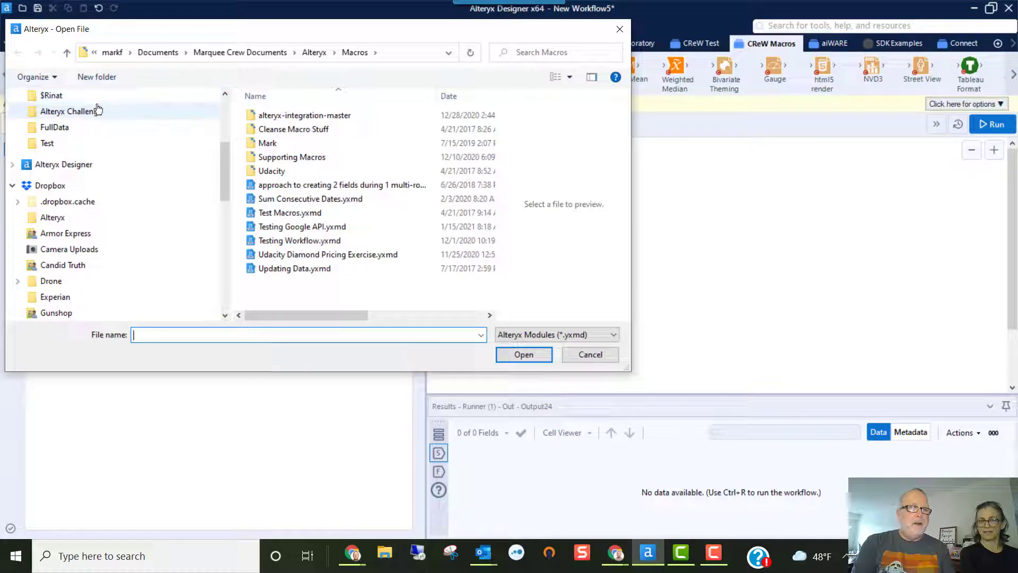
click(97, 110)
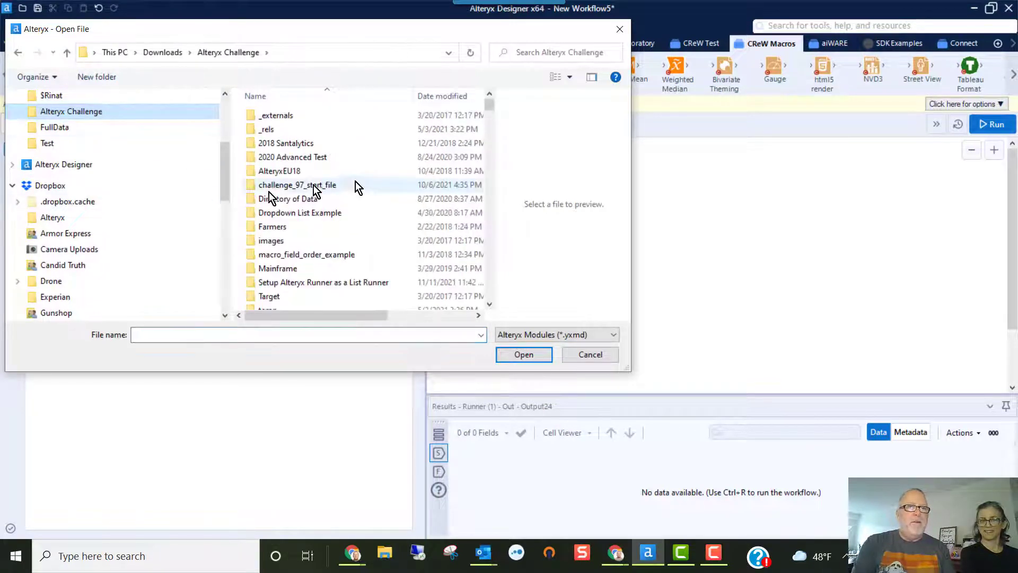
scroll(368, 186, down, 1)
scroll(368, 184, down, 5)
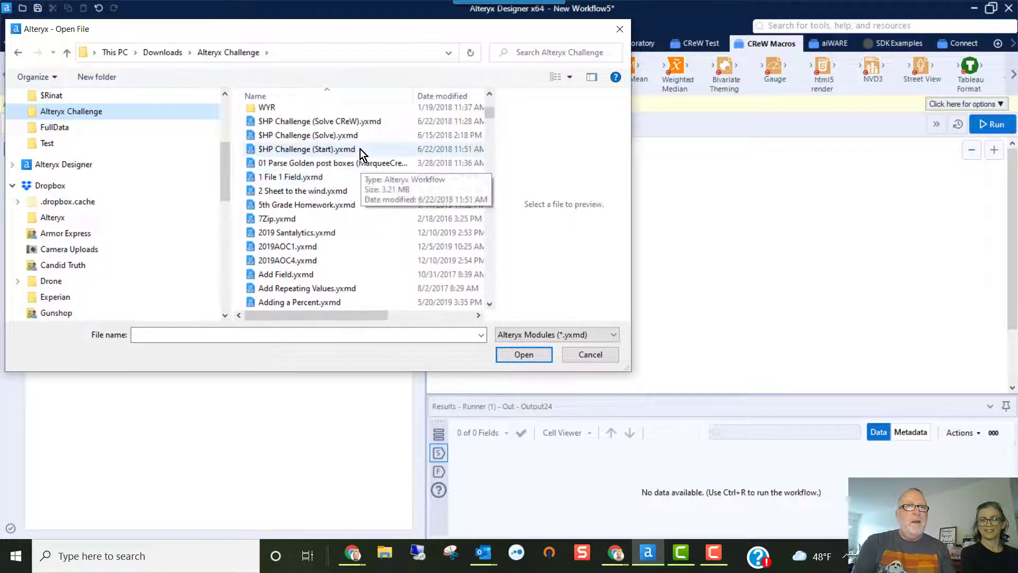
double_click(347, 121)
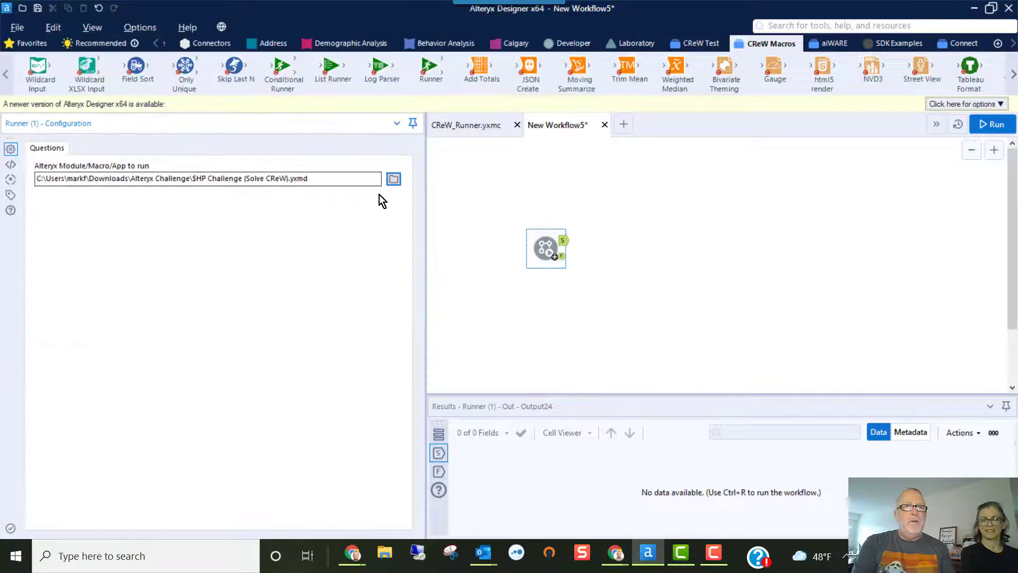
Step: Attach Browse tools to both Runner outputs, run the workflow and view the success output's results
click(534, 249)
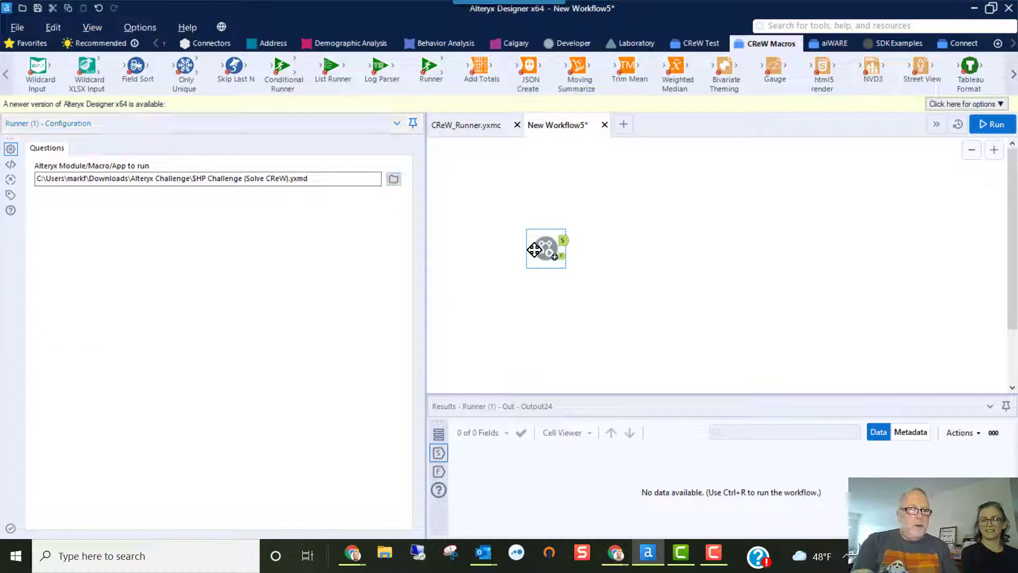
key(ctrl+shift+b)
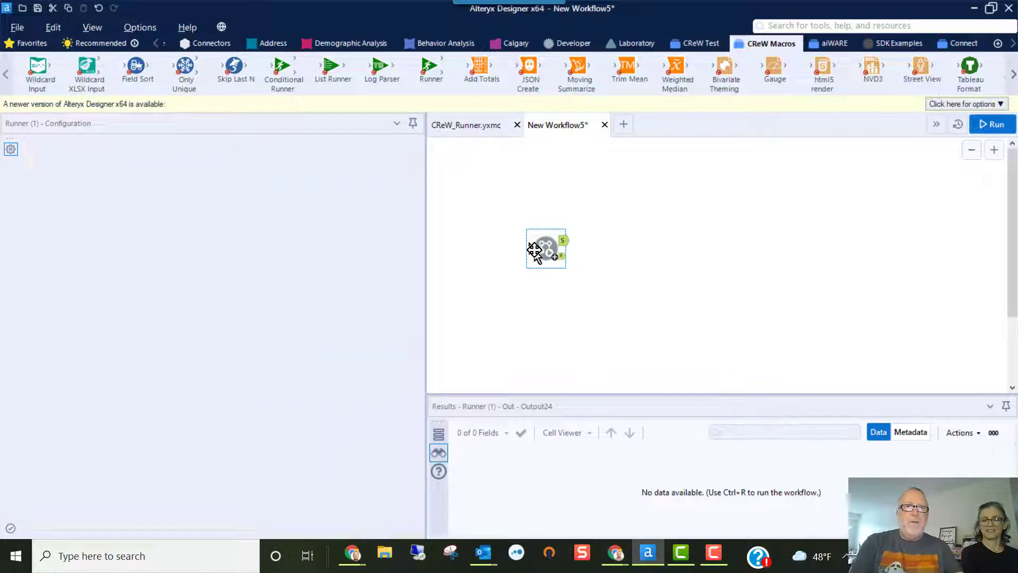
key(ctrl+r)
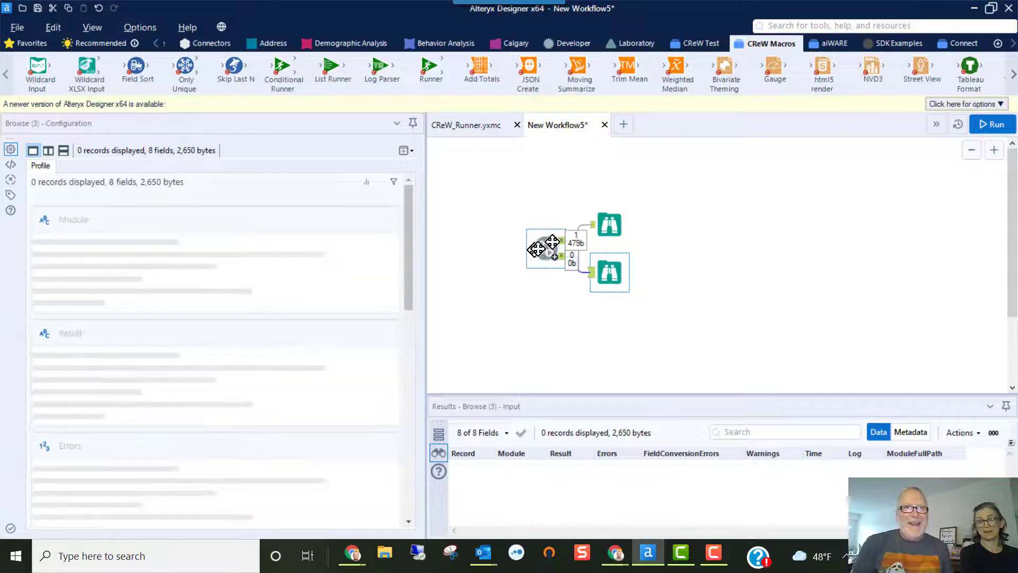
click(610, 224)
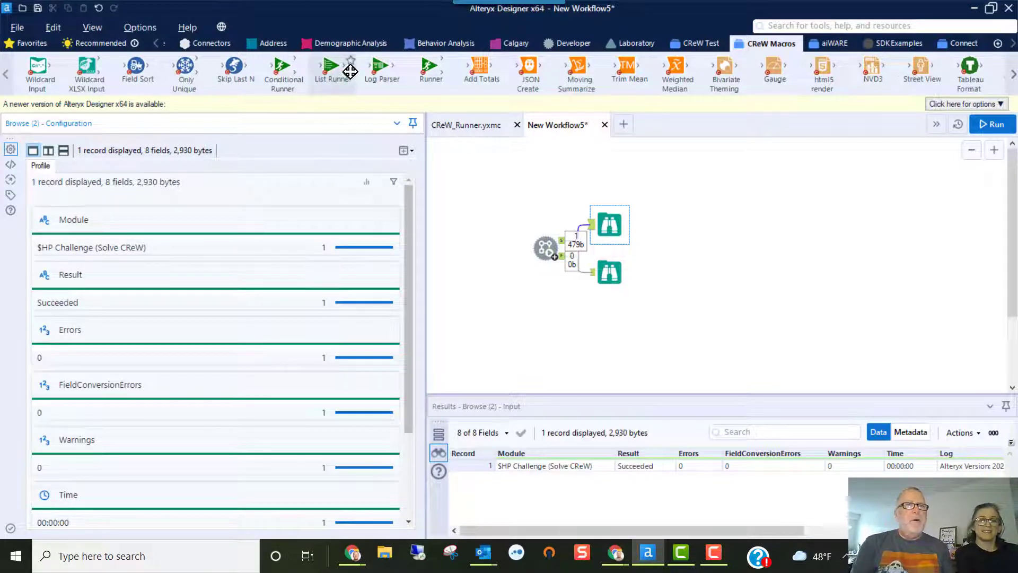
Step: Place the CReW Runner macro below the downloaded Runner to compare their configurations, and delete it again
drag(427, 69, 547, 324)
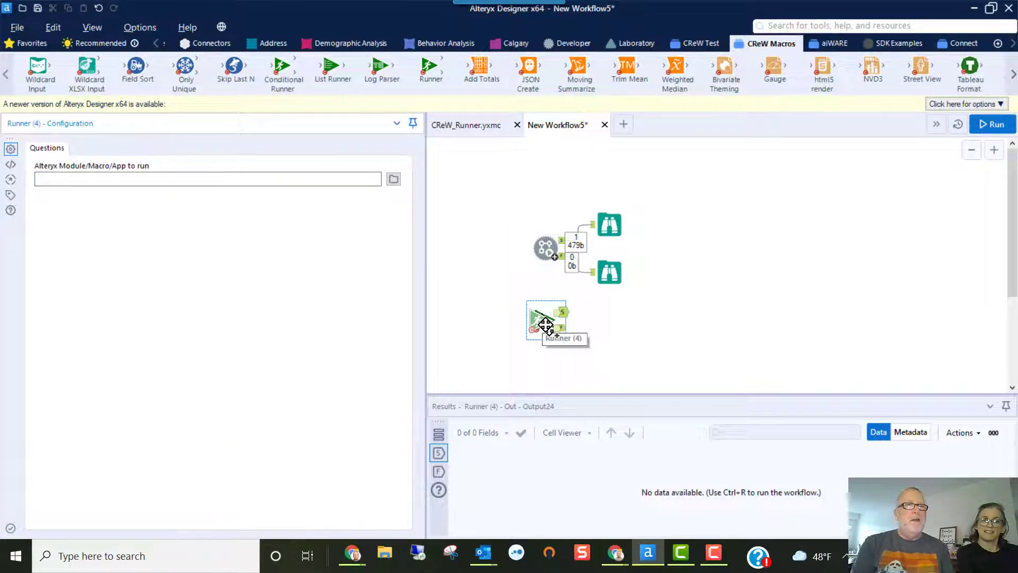
click(541, 245)
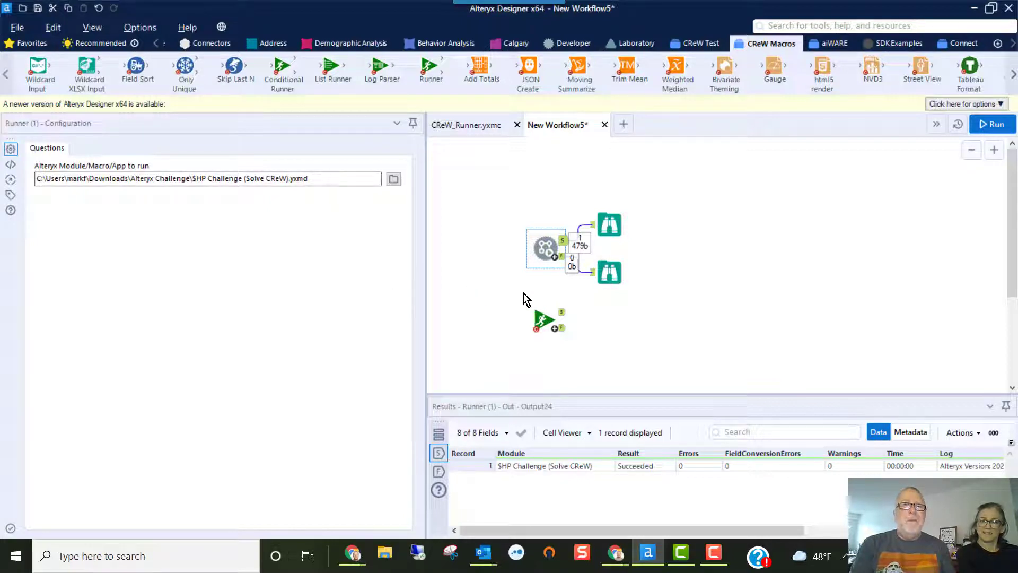
drag(523, 294, 583, 348)
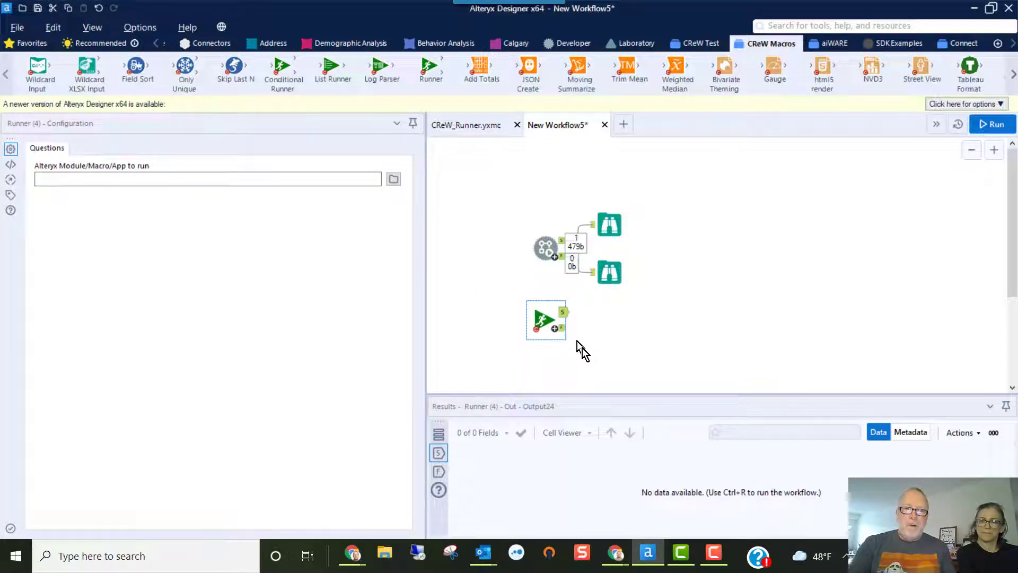
key(Delete)
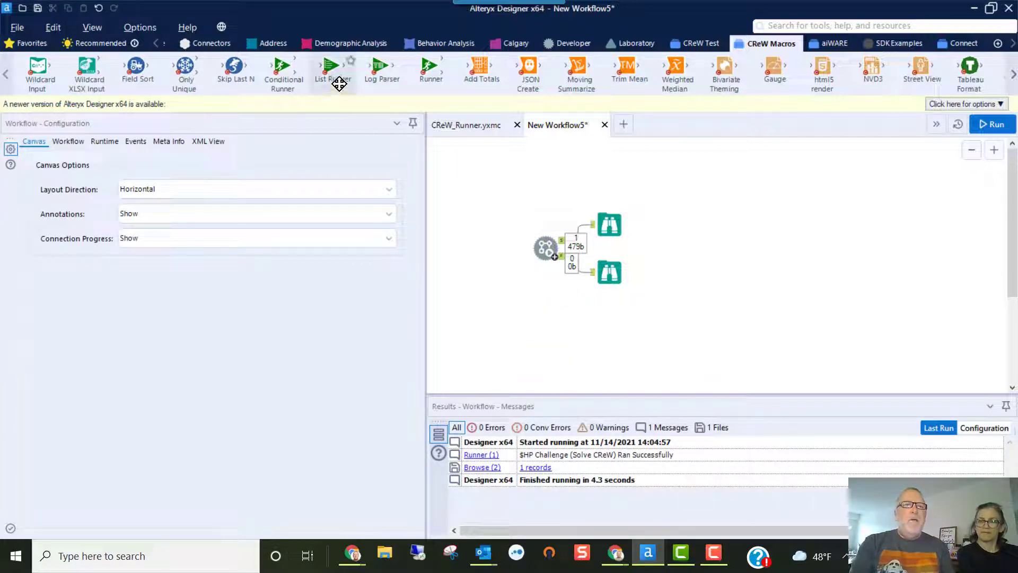
Step: Add a List Runner macro to the canvas below the Runner
drag(333, 68, 551, 332)
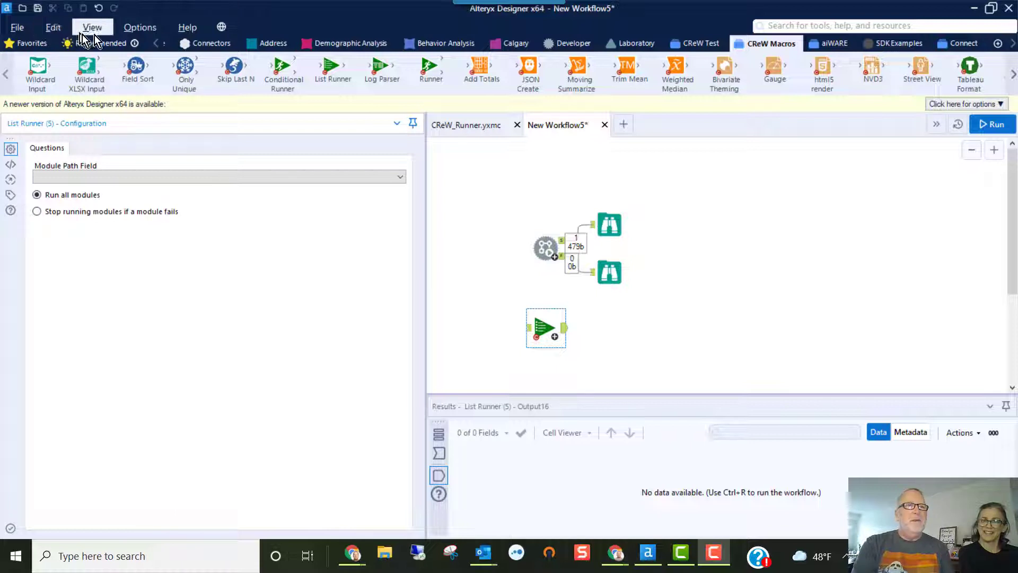
Step: Add a Directory tool before the List Runner and connect it to the List Runner's input
click(155, 43)
click(155, 43)
click(155, 44)
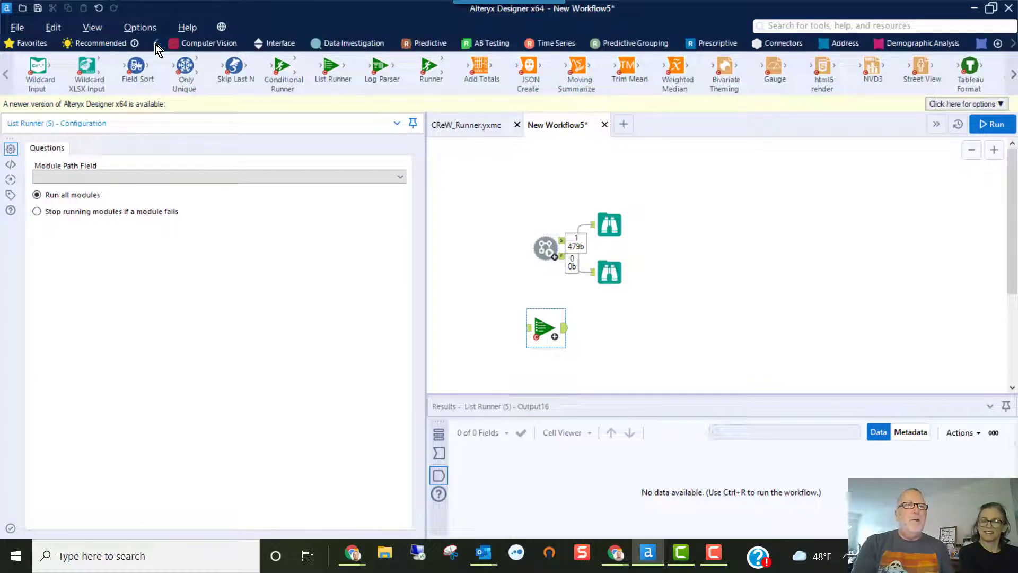
click(155, 43)
click(155, 44)
click(155, 43)
click(155, 44)
click(154, 44)
click(155, 43)
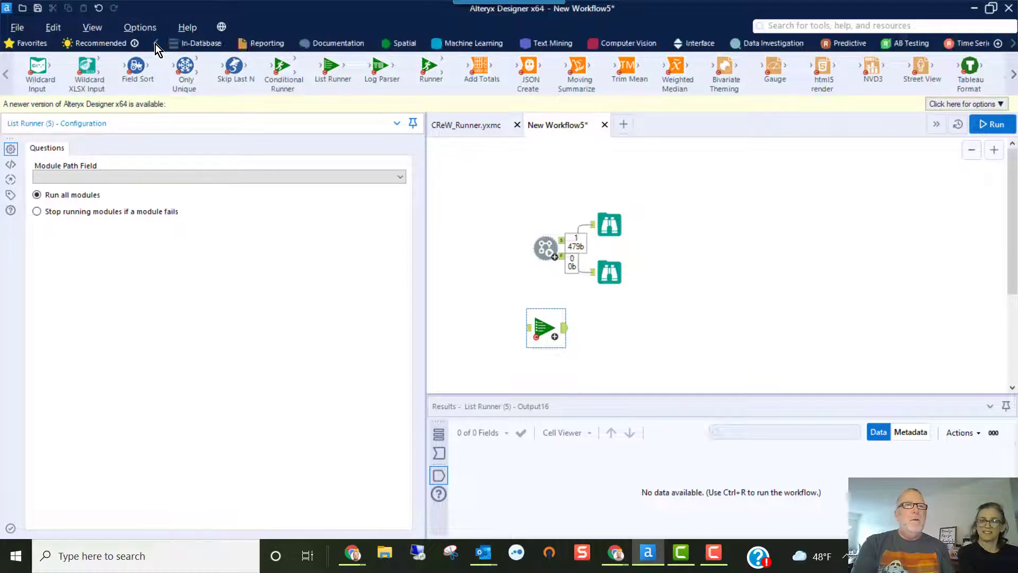
click(155, 44)
click(155, 44)
click(155, 43)
click(155, 44)
click(155, 43)
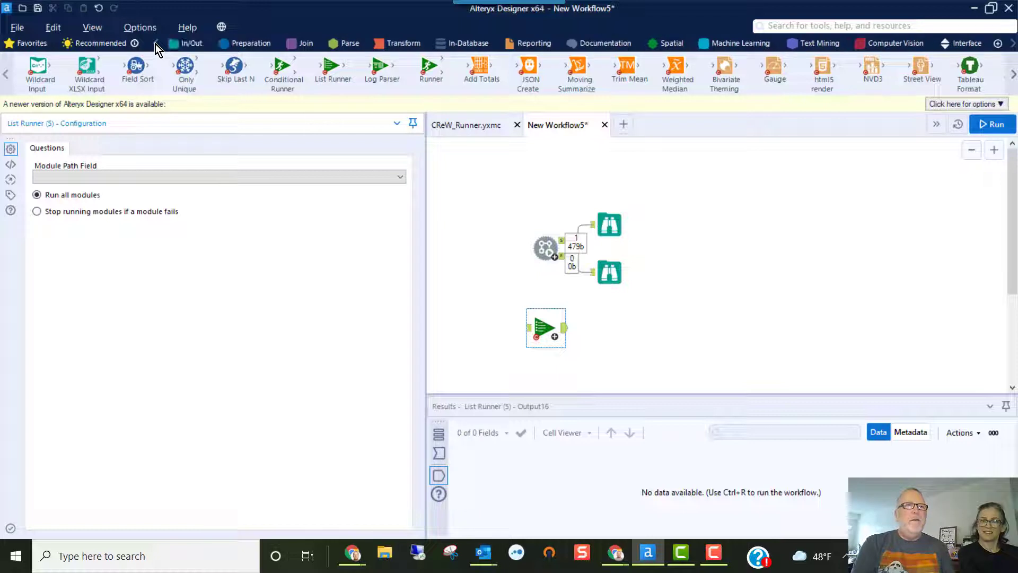
click(171, 45)
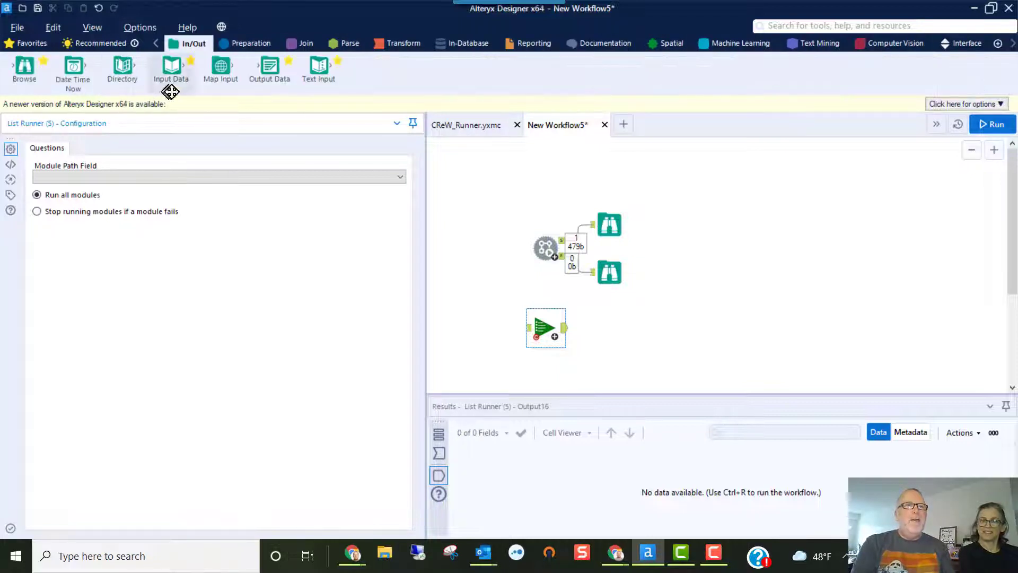
drag(125, 74, 435, 336)
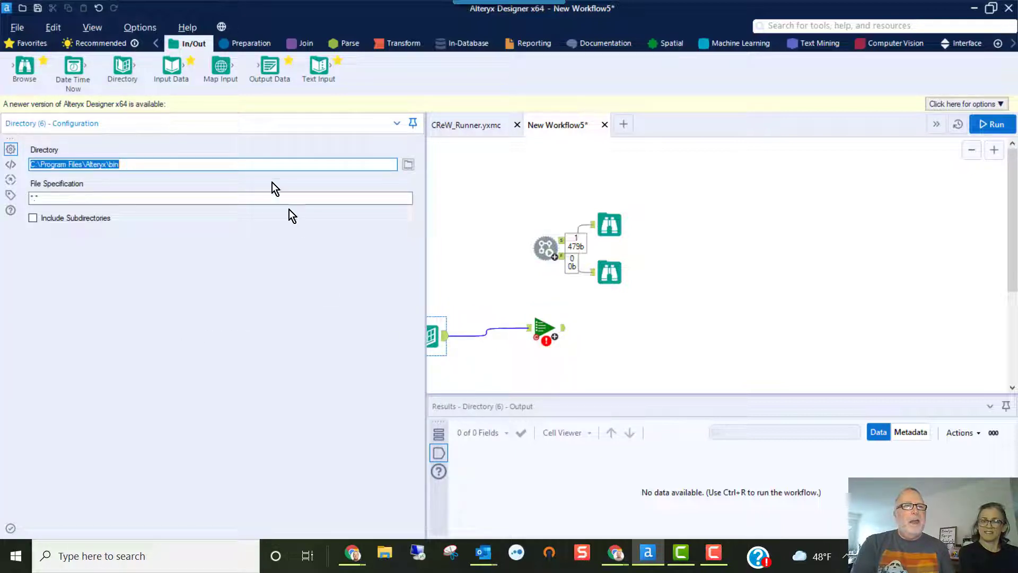
click(409, 166)
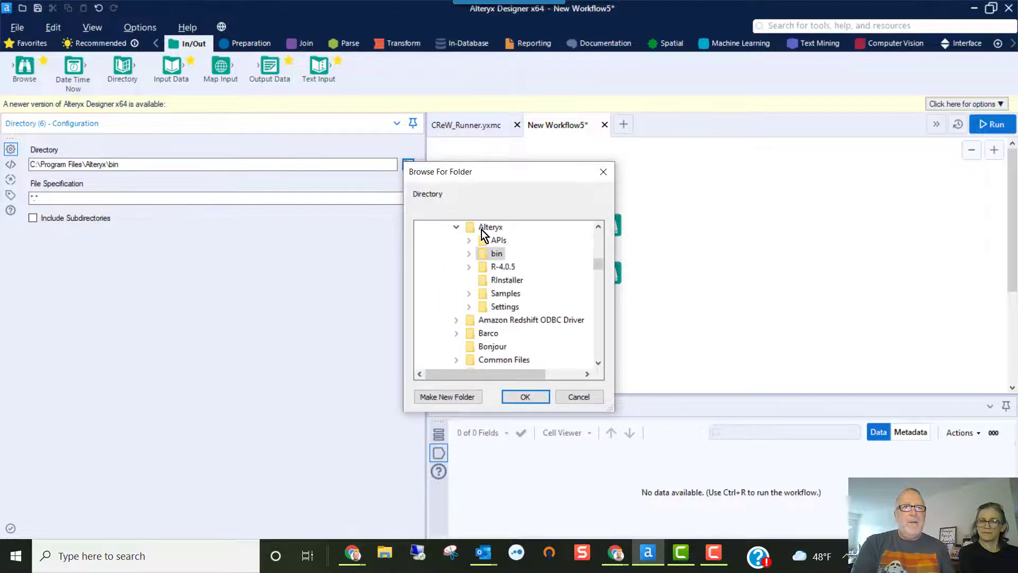
scroll(481, 230, up, 10)
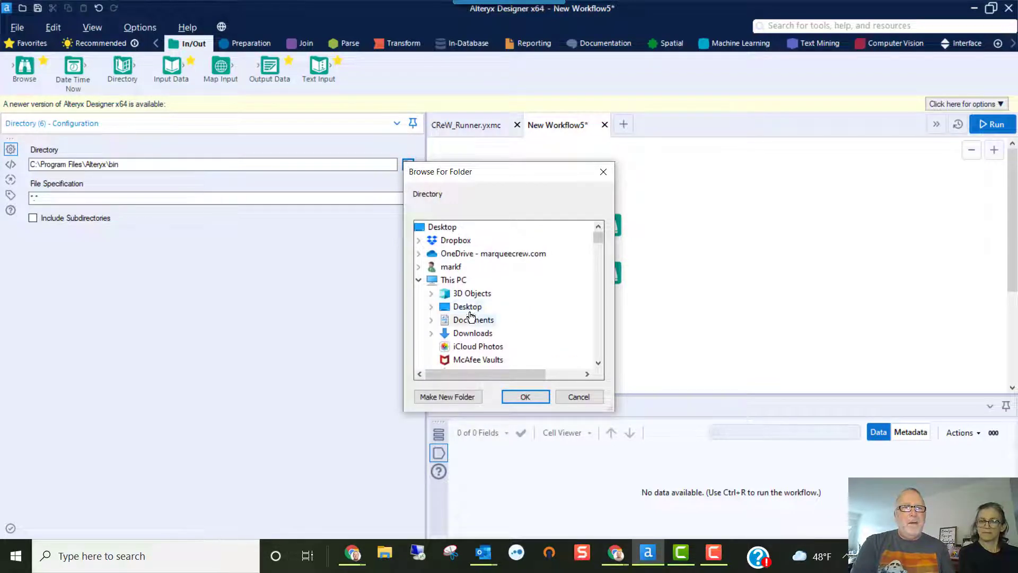
scroll(471, 316, down, 3)
scroll(471, 316, down, 4)
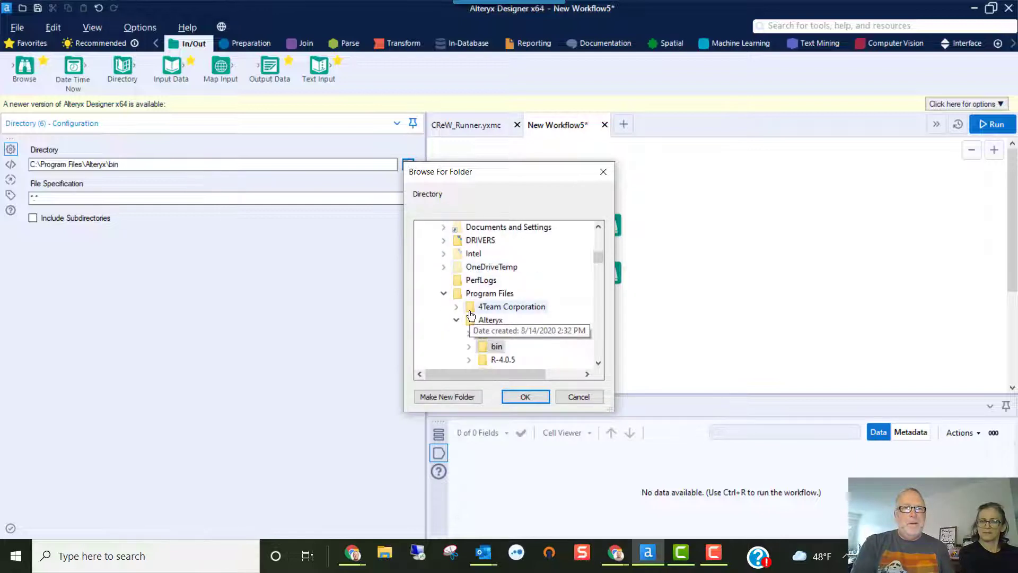
scroll(471, 316, up, 7)
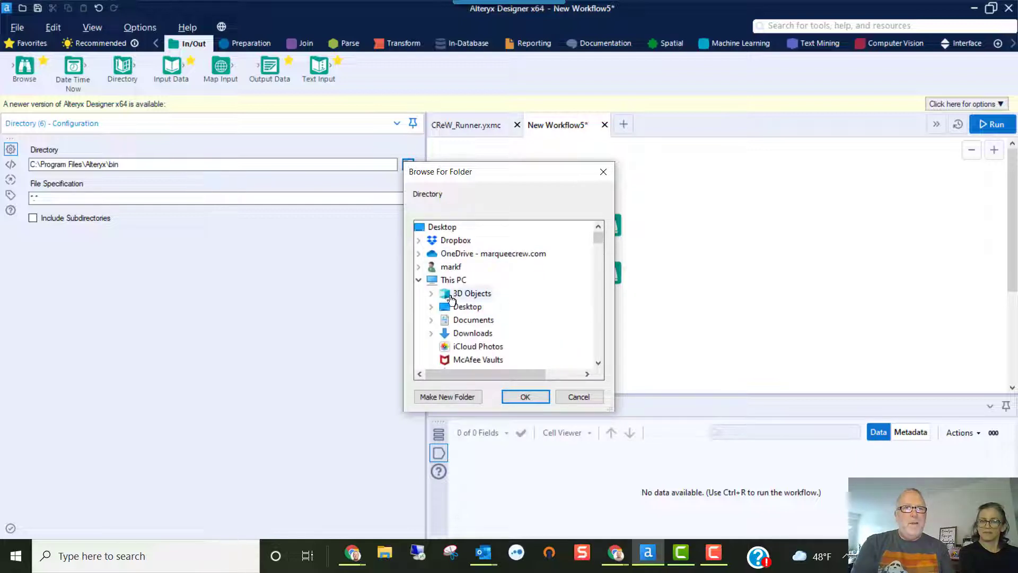
click(420, 279)
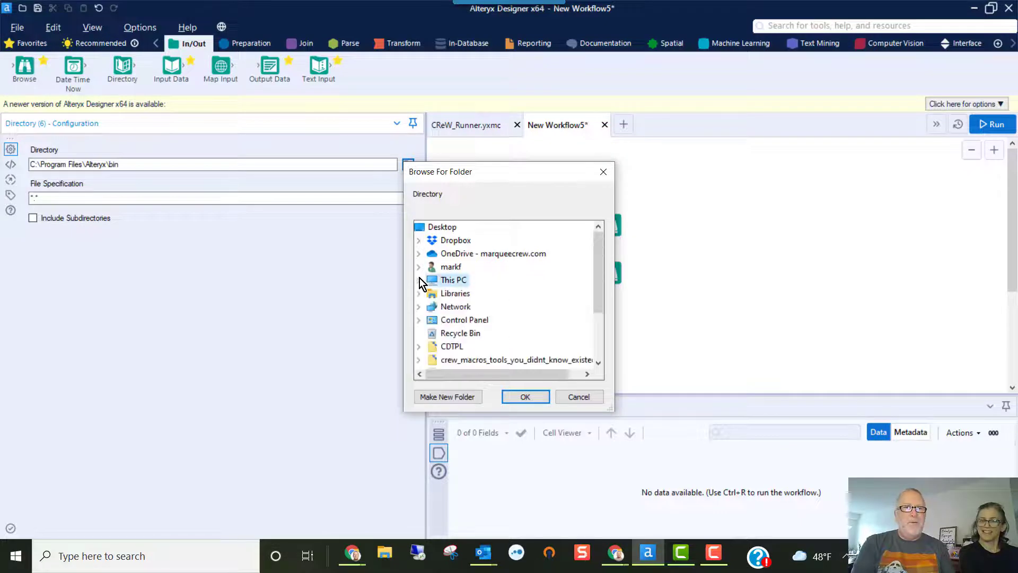
click(454, 293)
scroll(474, 317, down, 2)
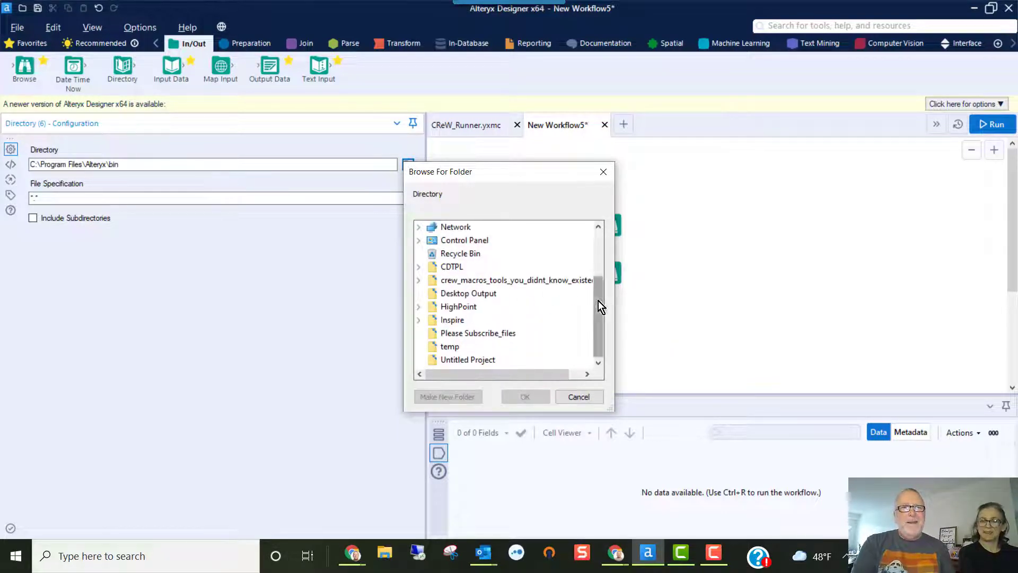
drag(598, 301, 583, 196)
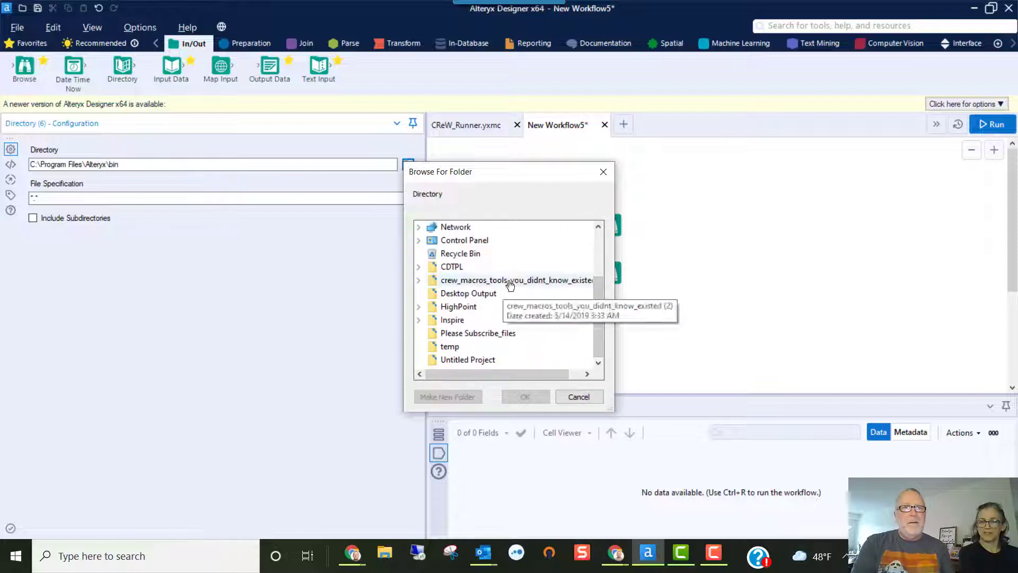
drag(595, 294, 588, 241)
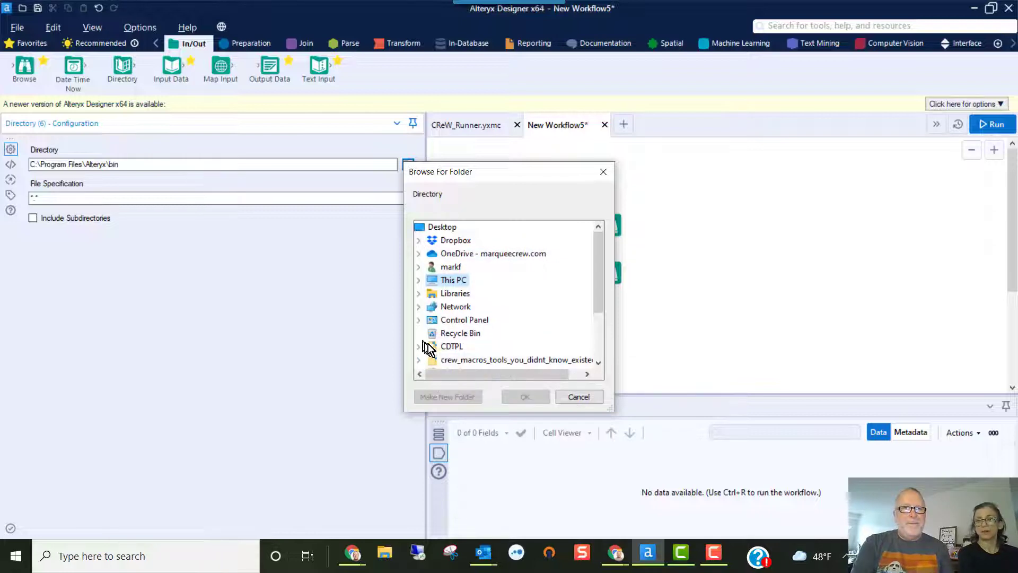
click(598, 364)
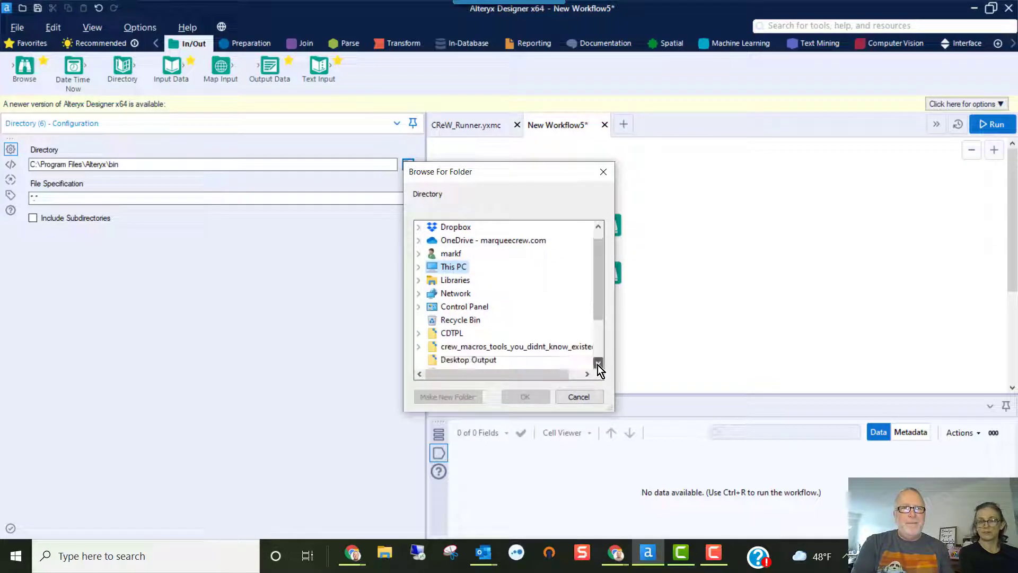
click(598, 364)
click(599, 364)
click(599, 363)
click(598, 364)
click(598, 364)
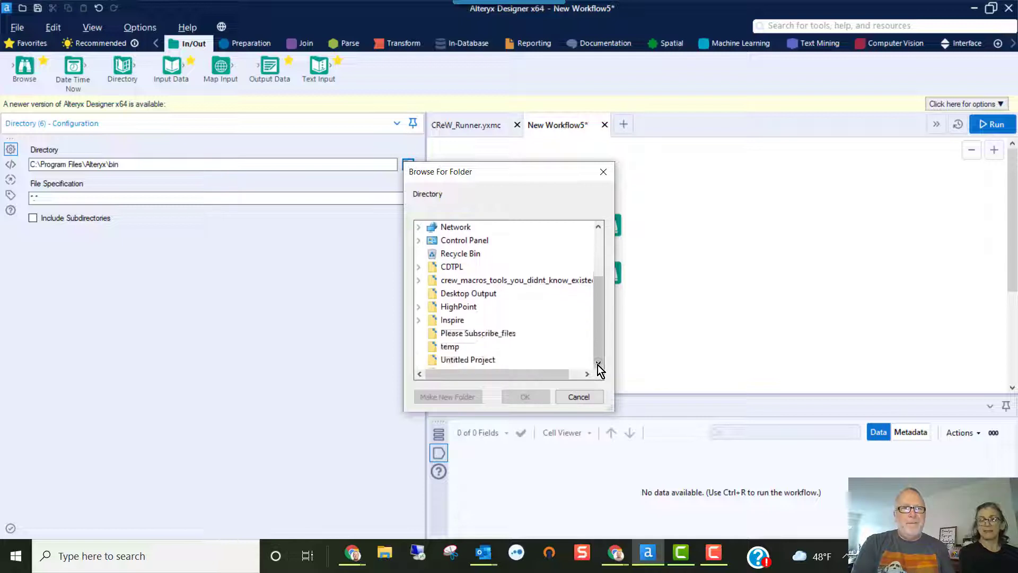
click(587, 394)
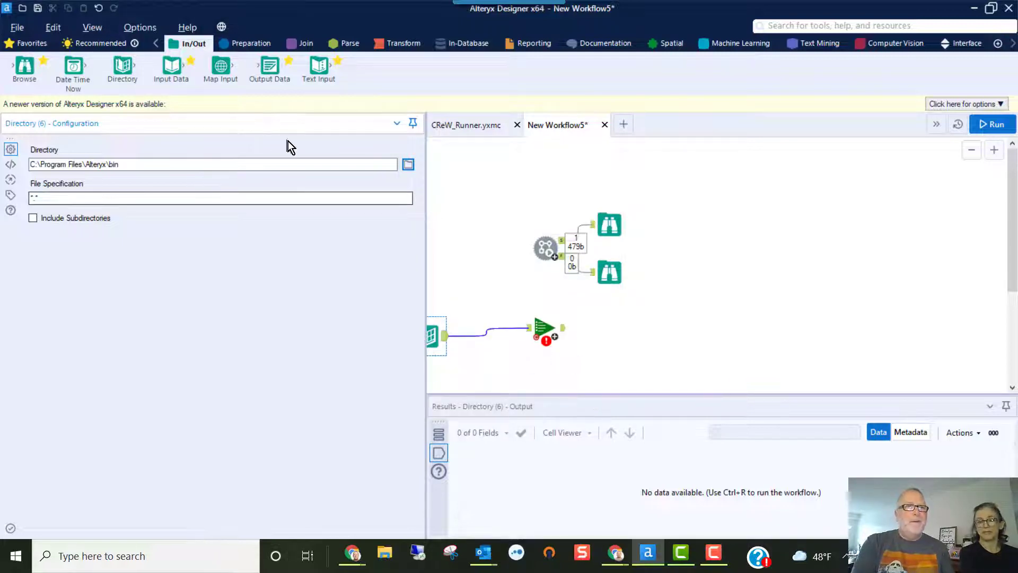
Step: Point the Directory tool to the Alteryx Challenge folder in Downloads and set its file specification to *.yxmd
click(409, 165)
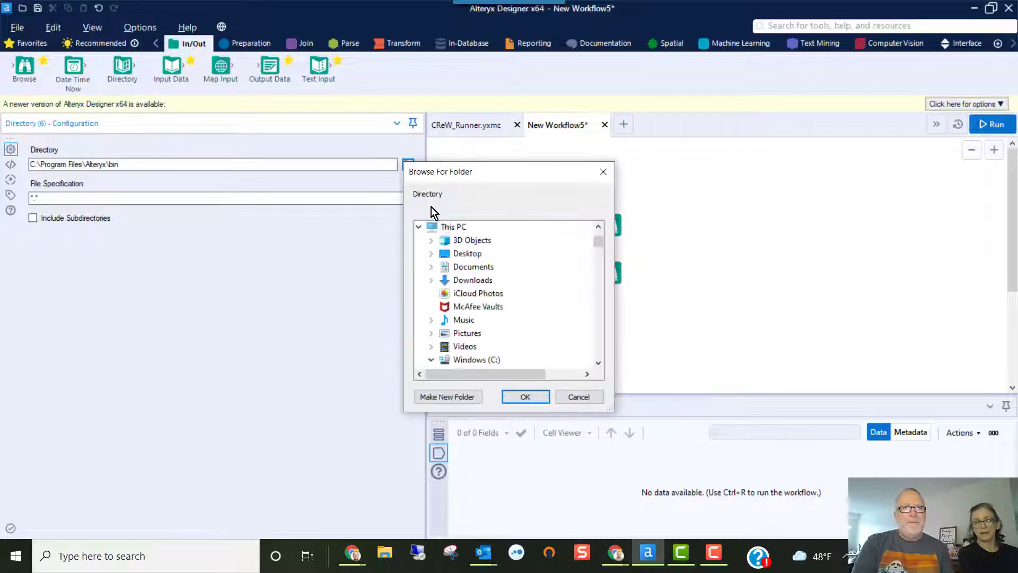
double_click(471, 279)
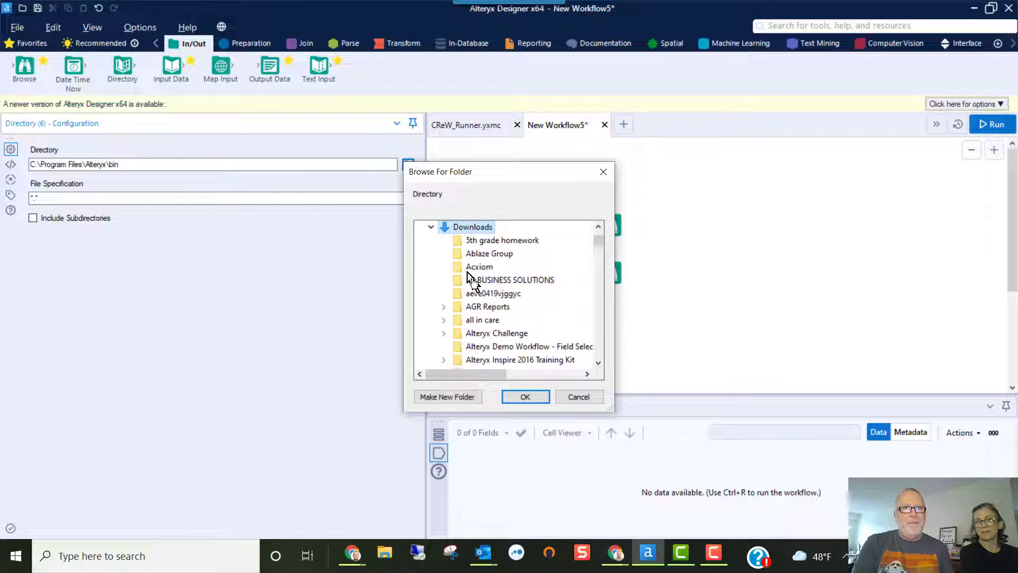
double_click(492, 333)
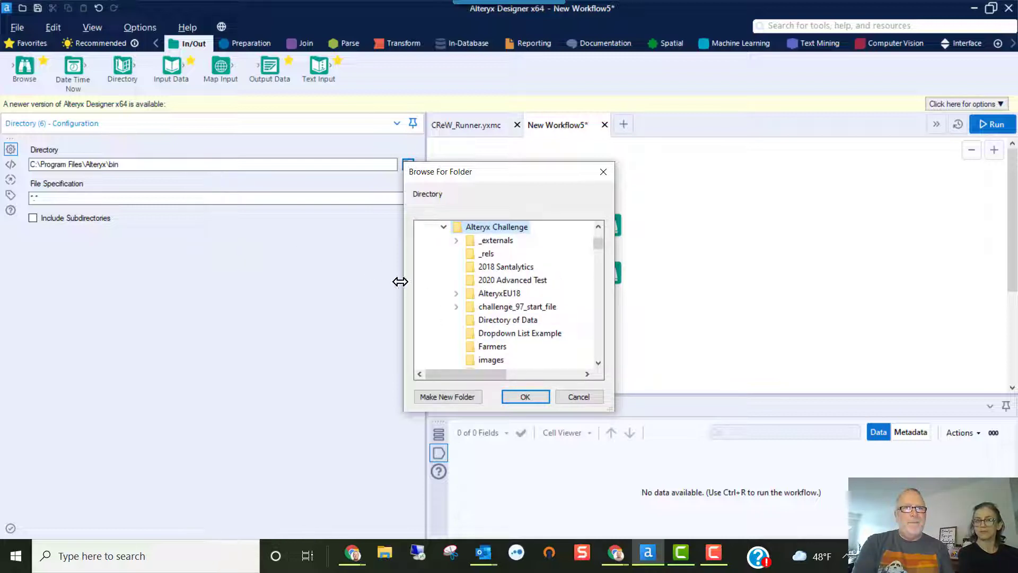
click(513, 399)
click(94, 200)
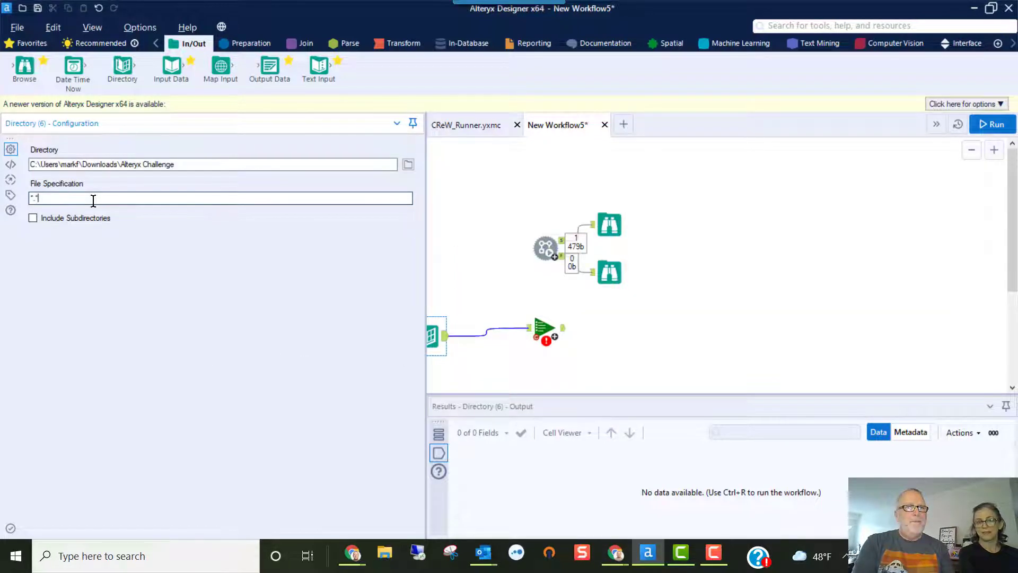
key(BackSpace)
text(y)
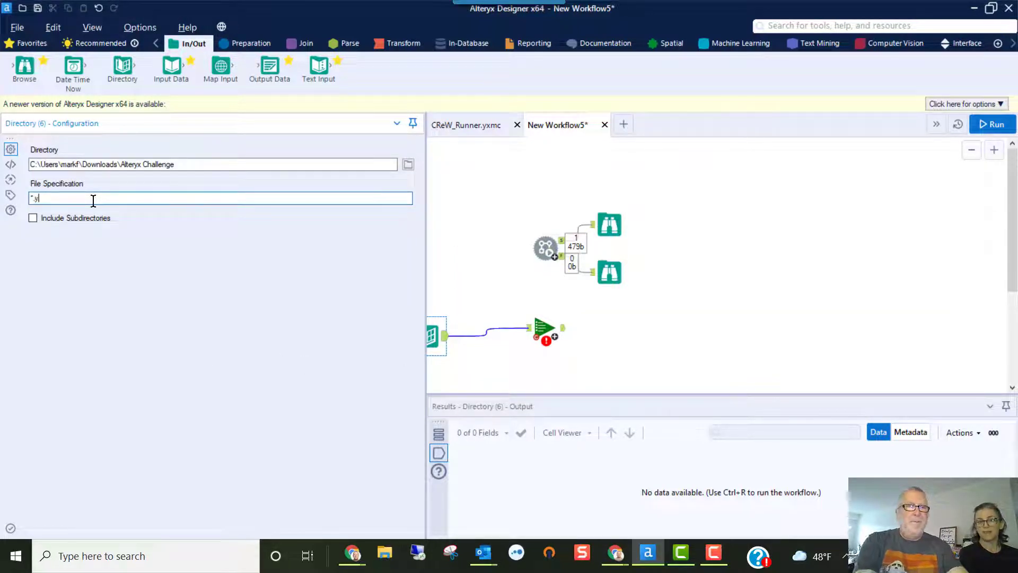
text(xmd)
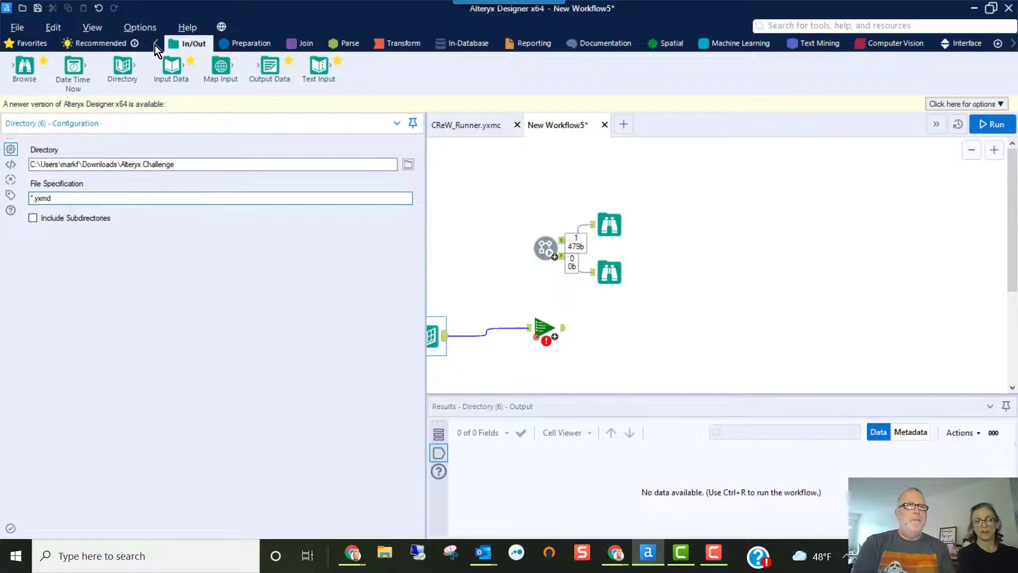
Step: Insert a Sample tool between the Directory tool and the List Runner, keeping the first 3 rows, and show the List Runner's configuration
click(36, 41)
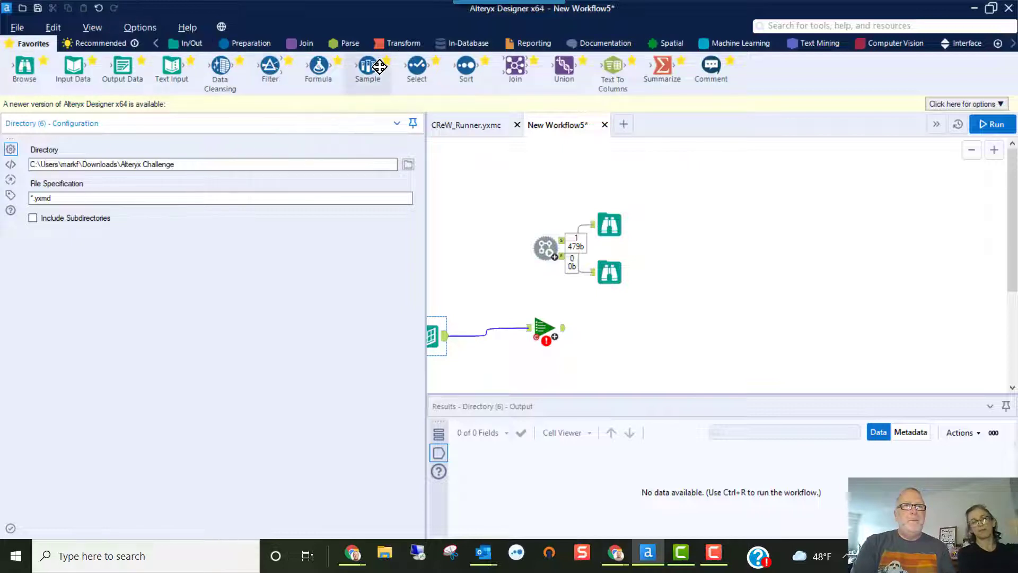
drag(379, 67, 484, 338)
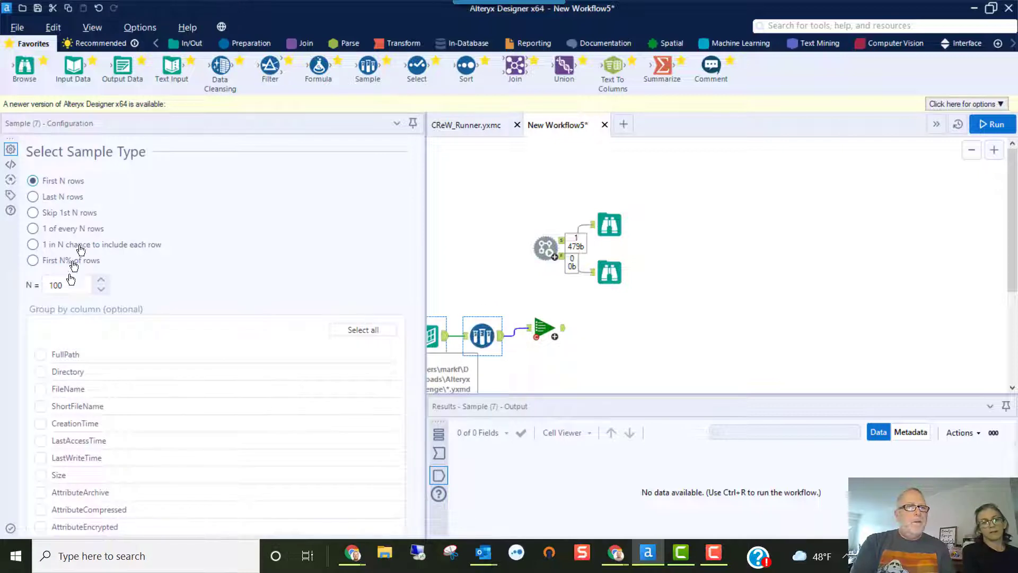
click(64, 288)
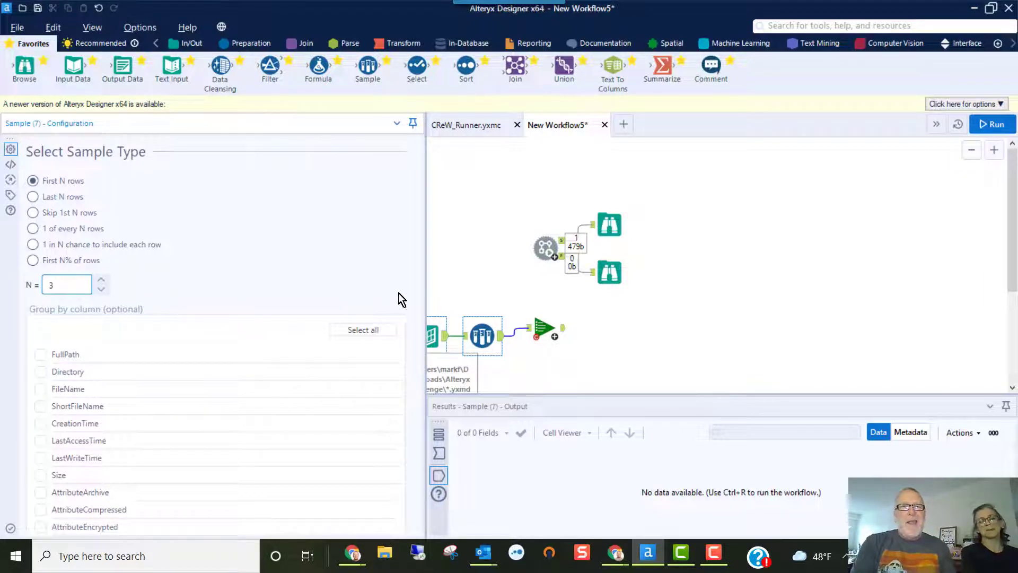
click(545, 327)
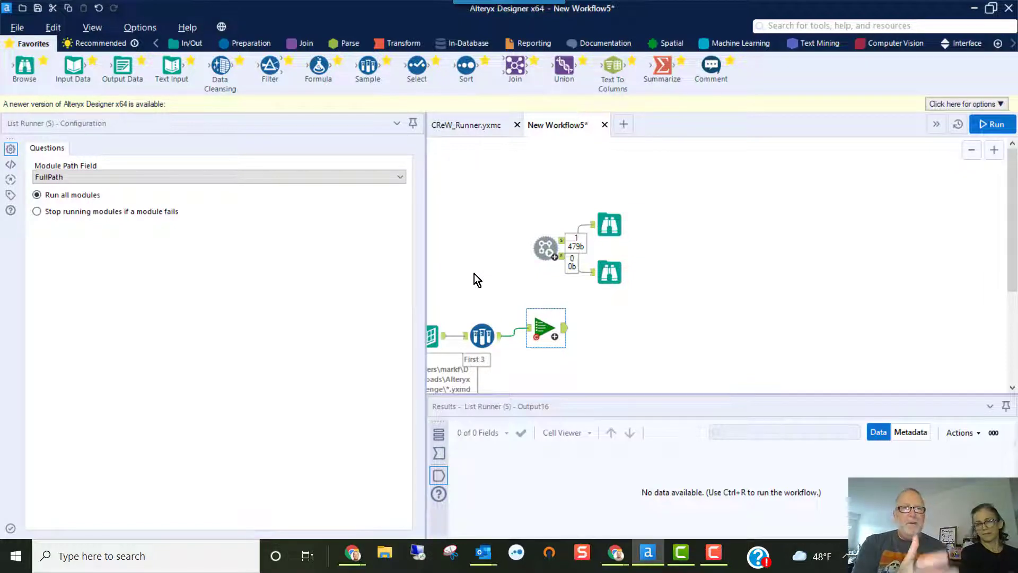
Step: Copy the downloaded Runner macro into a new workflow and shift it slightly down the canvas
click(547, 242)
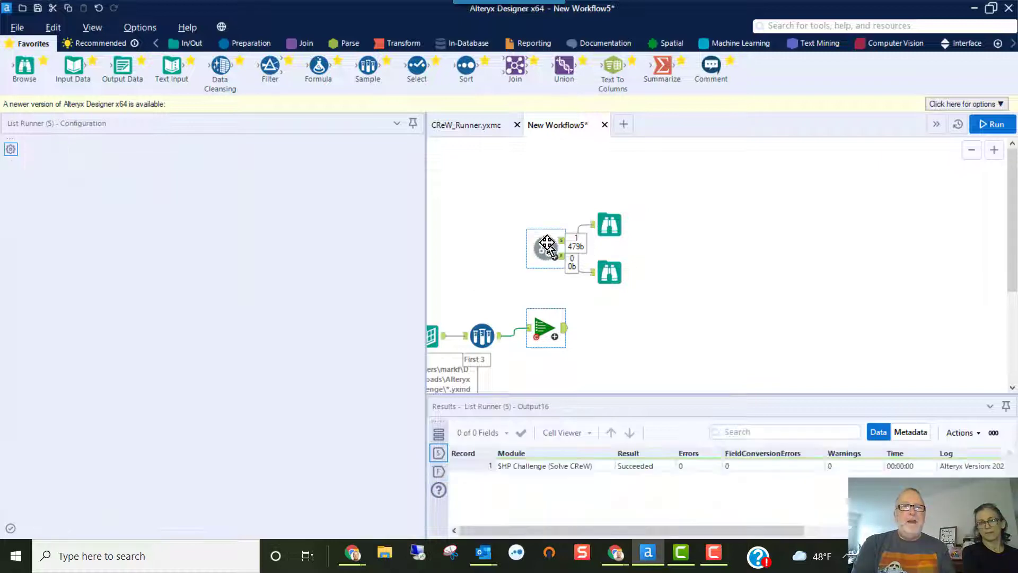
right_click(547, 243)
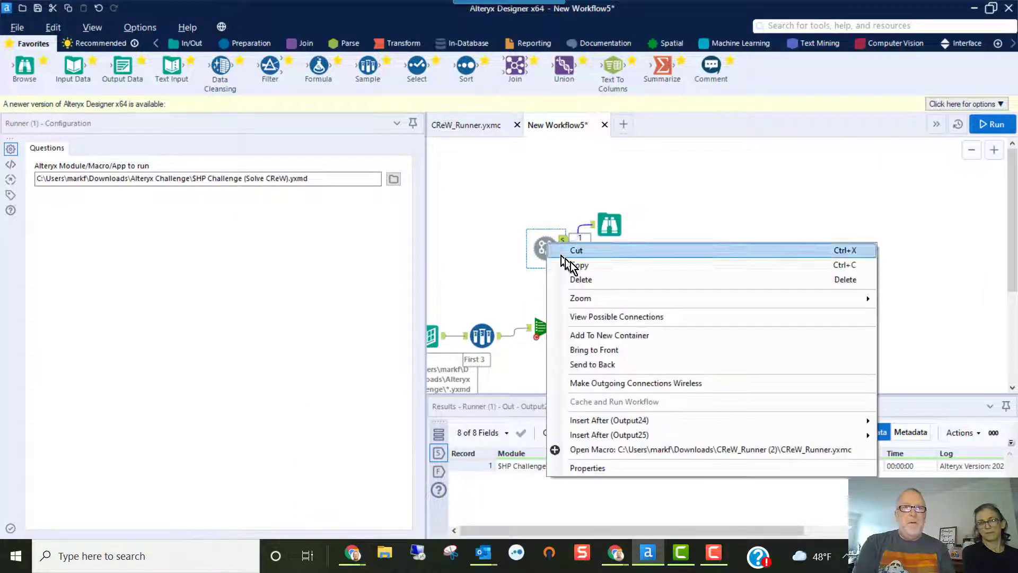
click(596, 264)
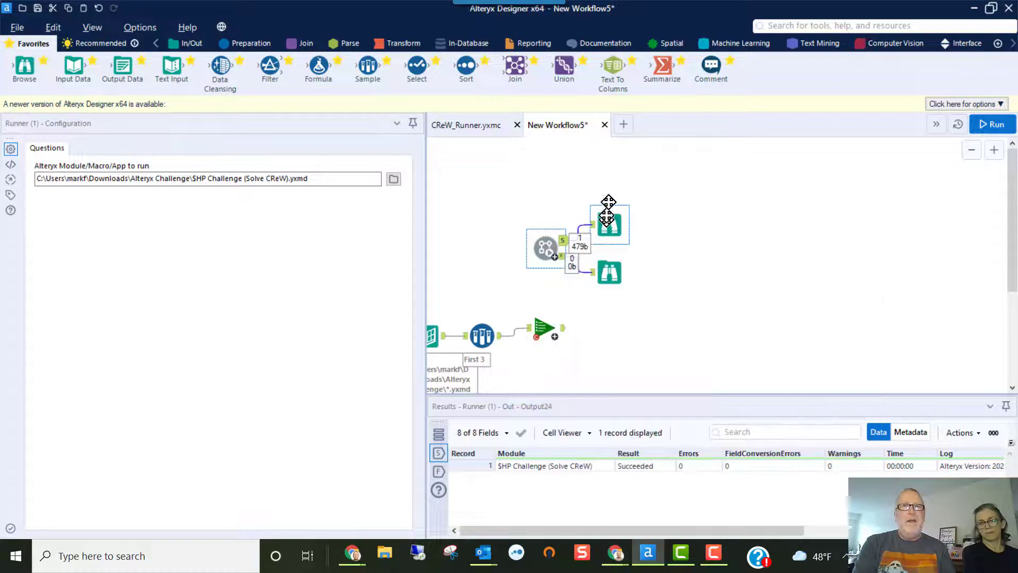
click(618, 127)
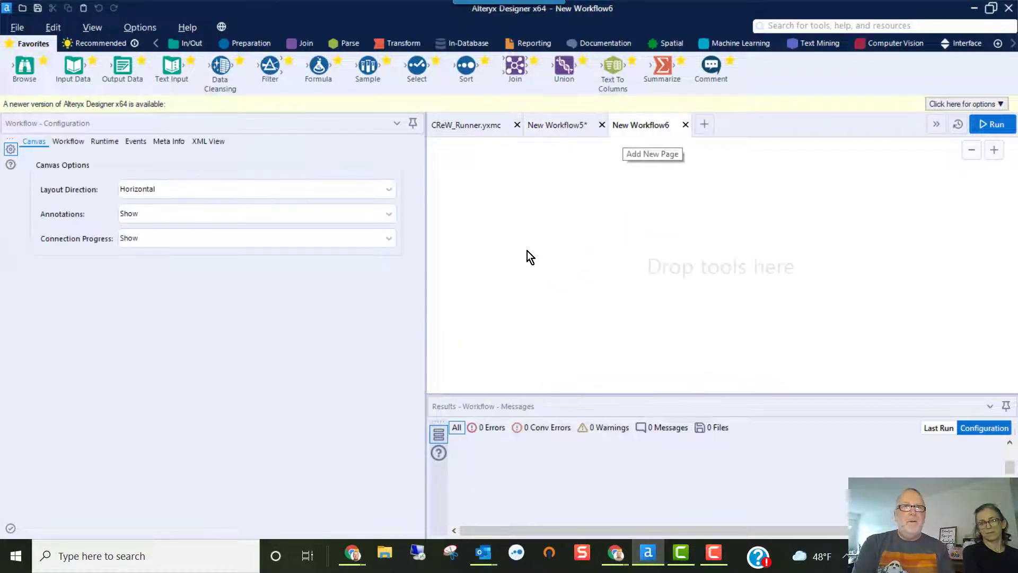
right_click(528, 251)
click(546, 257)
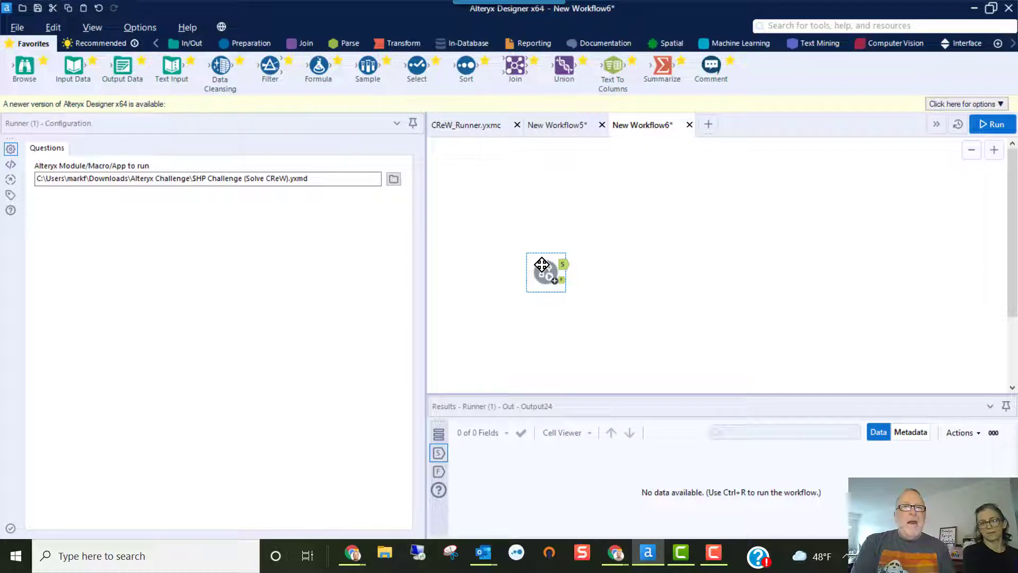
drag(541, 264, 541, 272)
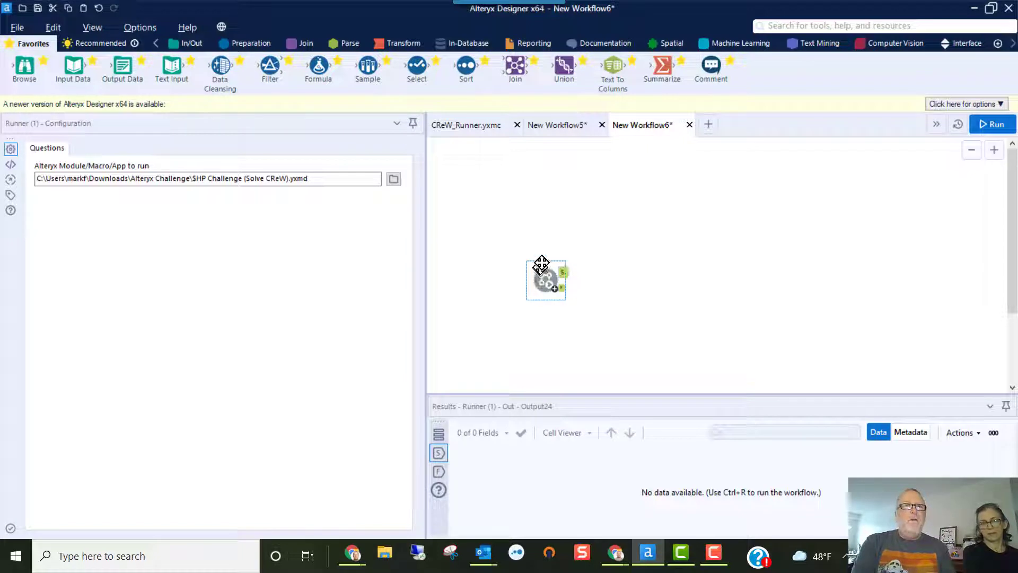
Step: Search the tools for "cont" and place a Control Parameter above the Runner
click(809, 26)
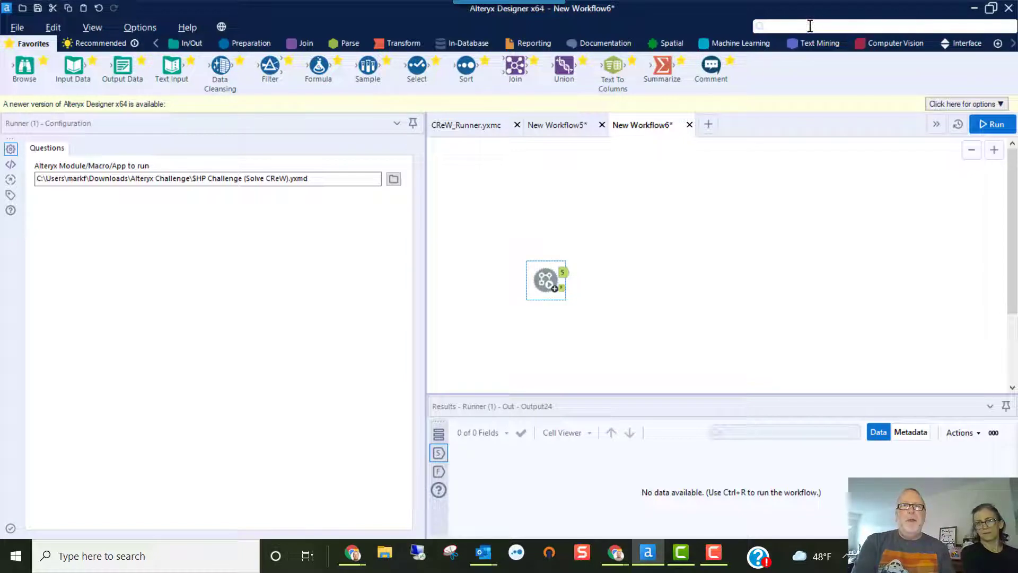
text(cont)
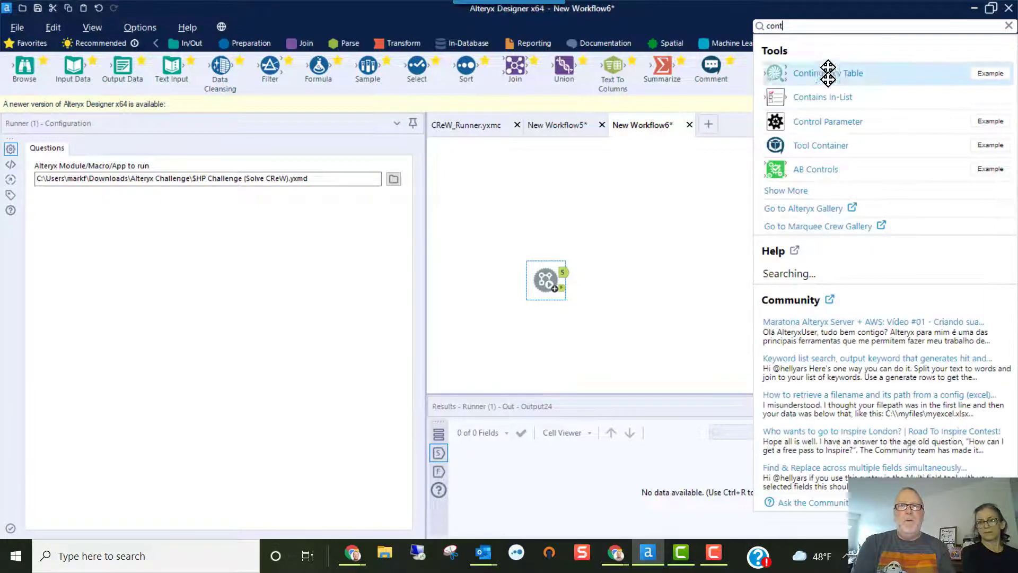
drag(809, 127, 553, 179)
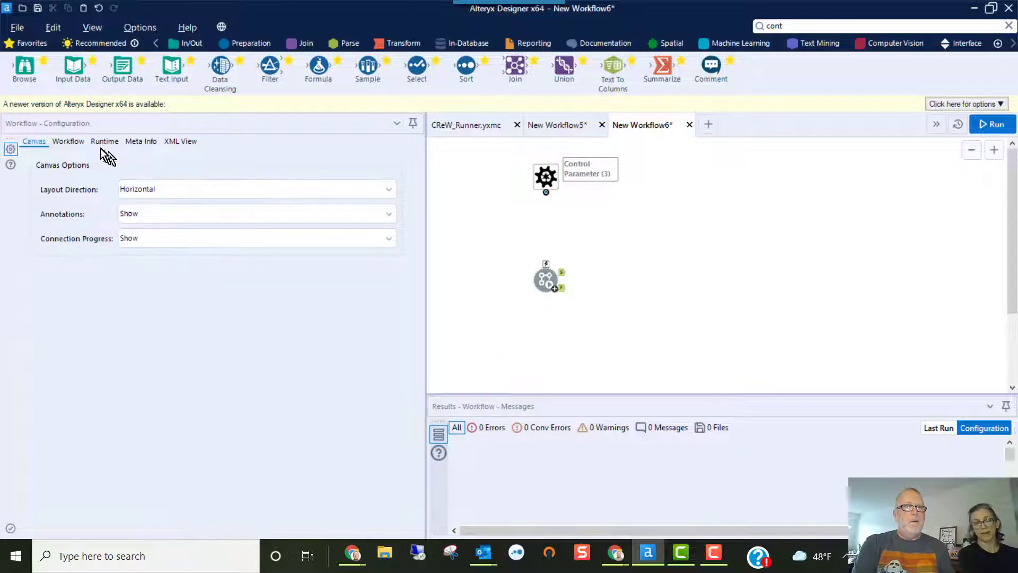
Step: Check the workflow type, connect the Control Parameter to the Runner, and set the resulting action to update the Runner's workflow path value
click(79, 142)
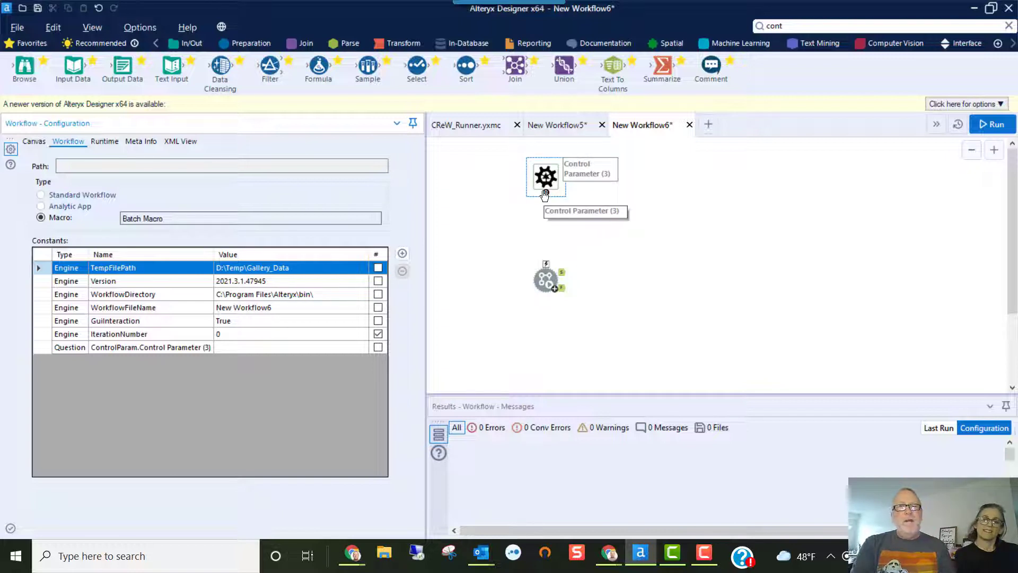
drag(545, 195, 548, 260)
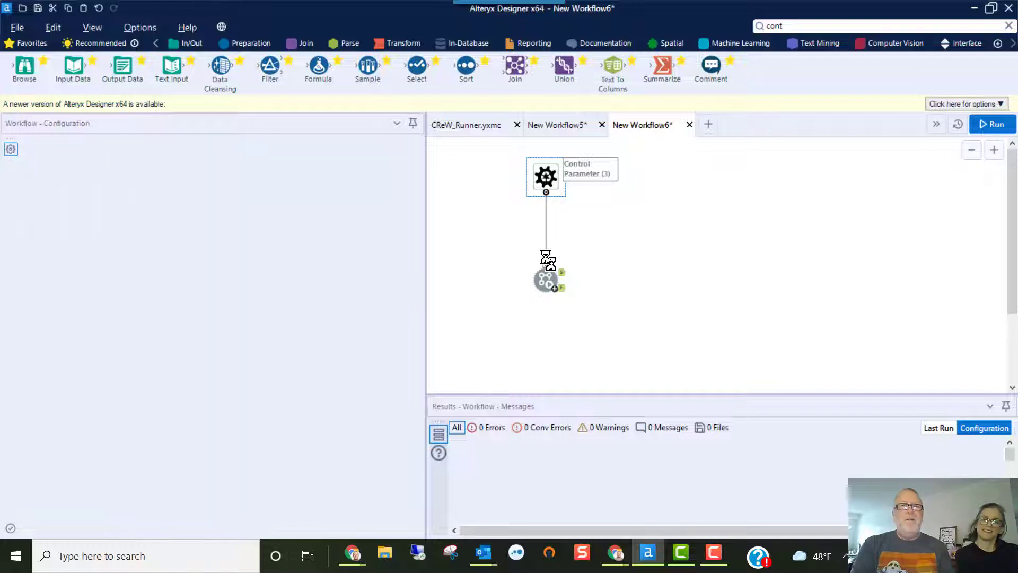
click(696, 208)
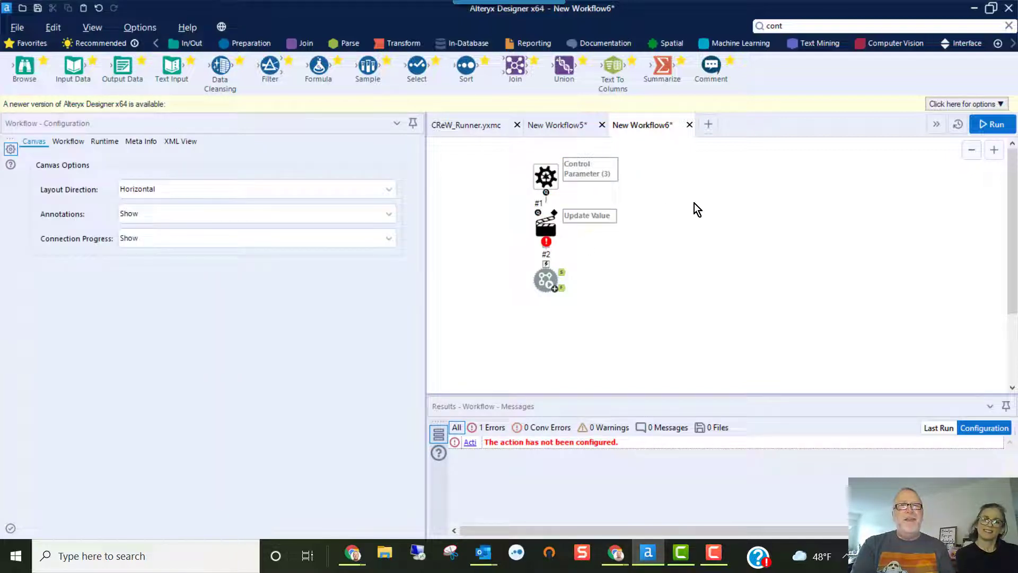
click(546, 227)
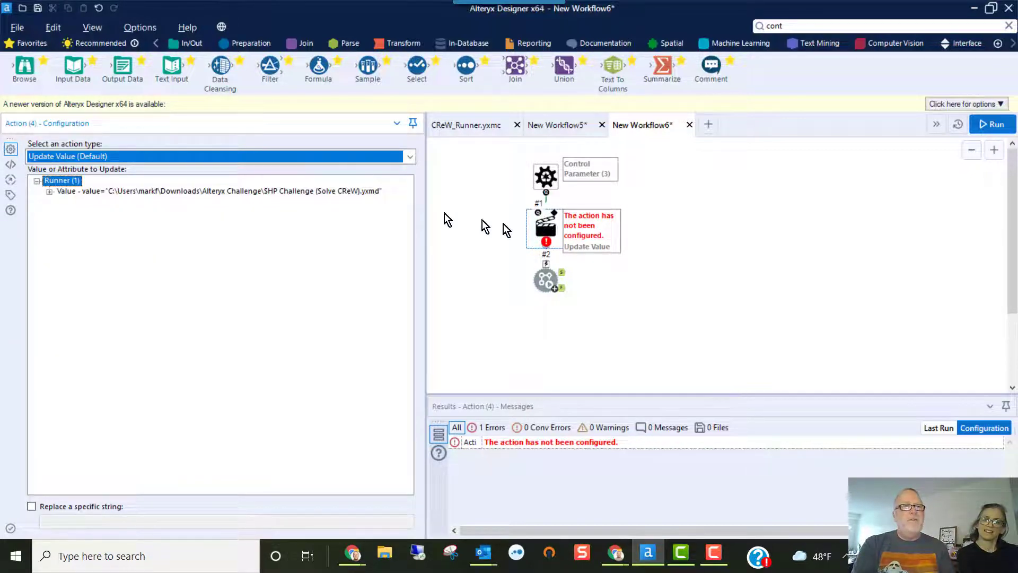
click(266, 189)
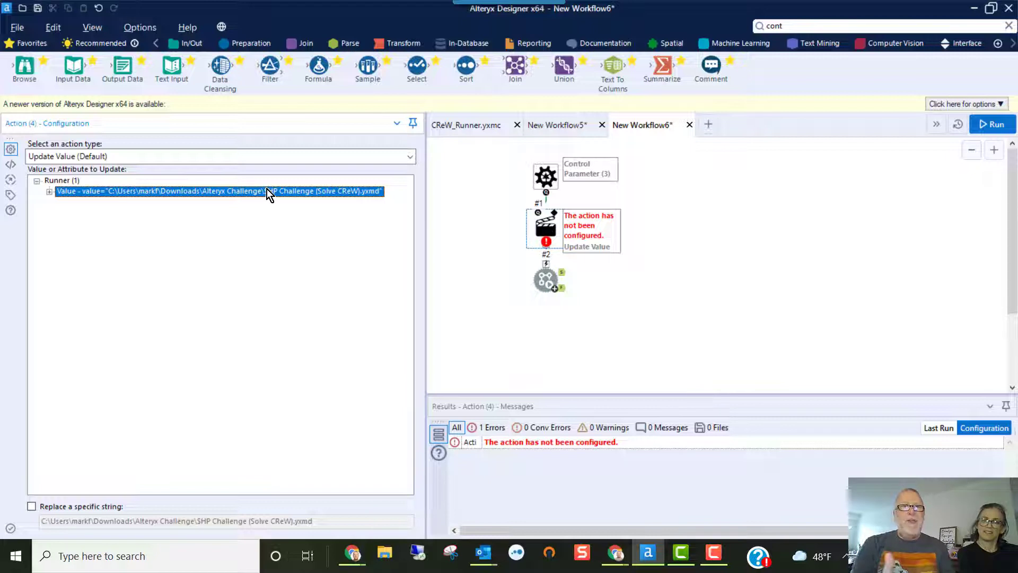
Step: Clear the Runner's module path and review which value the Update Value action targets
click(536, 279)
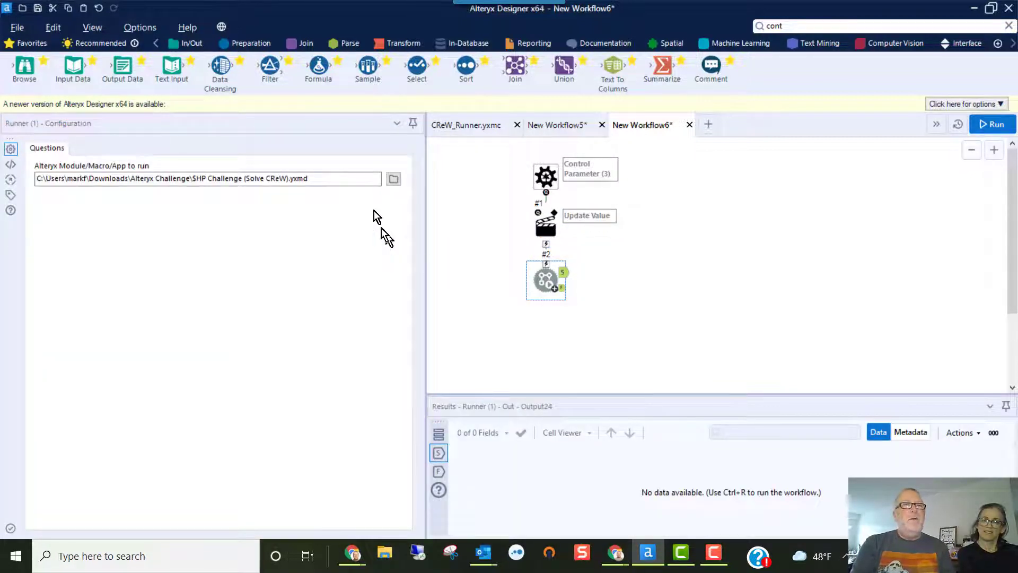
drag(372, 176, 32, 259)
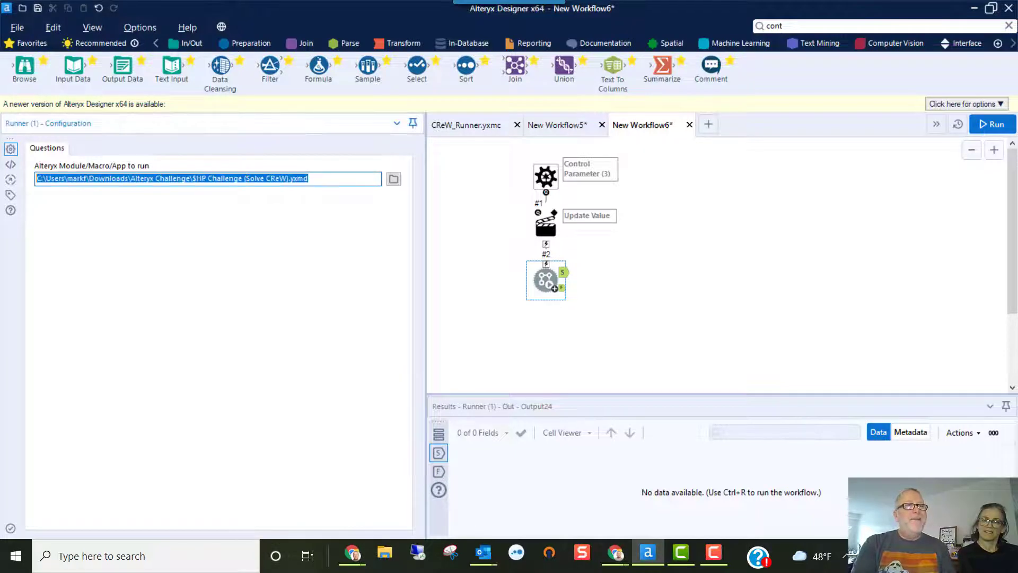
key(BackSpace)
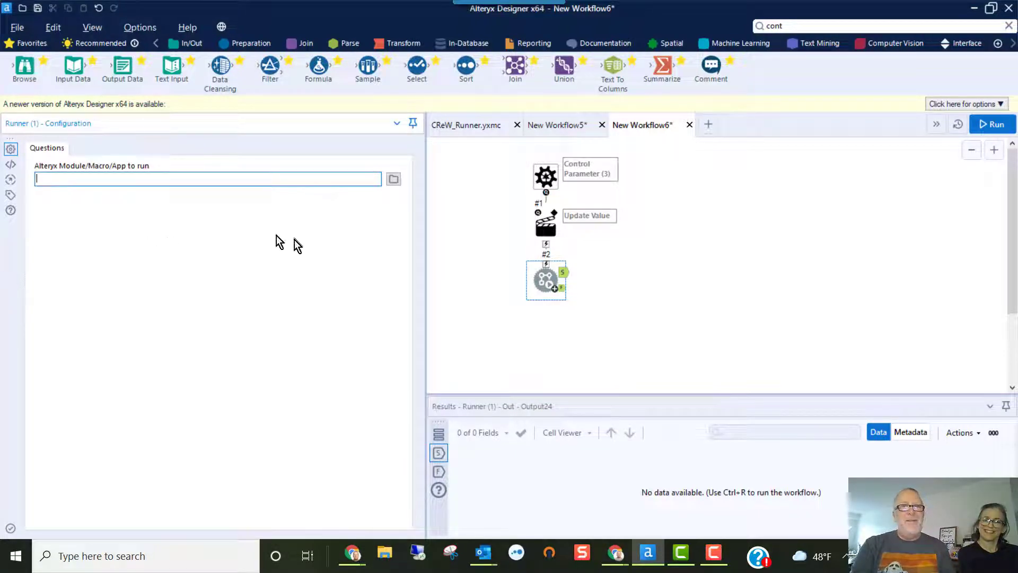
click(541, 224)
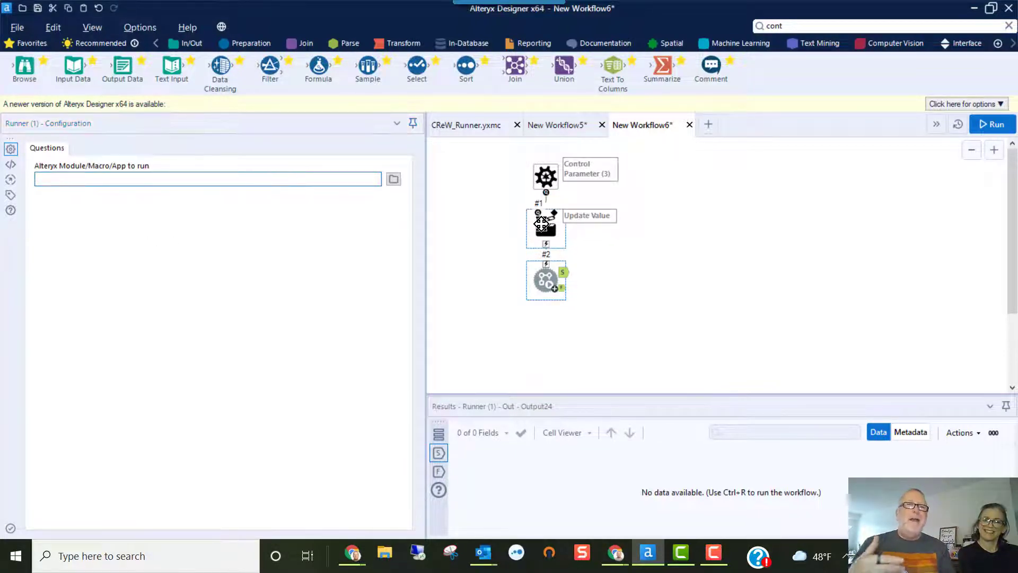
click(541, 223)
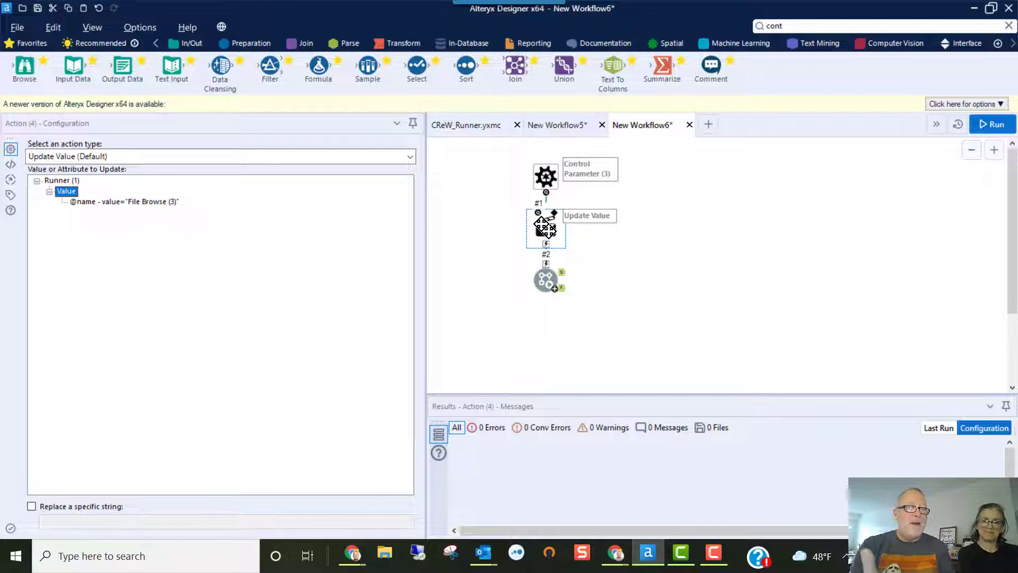
ctrl+click(557, 288)
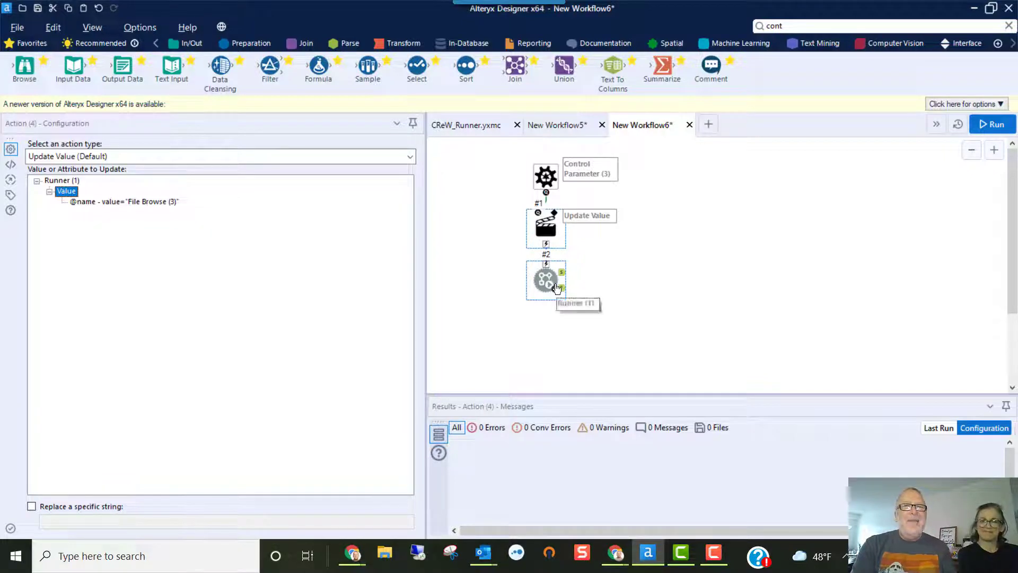
click(550, 281)
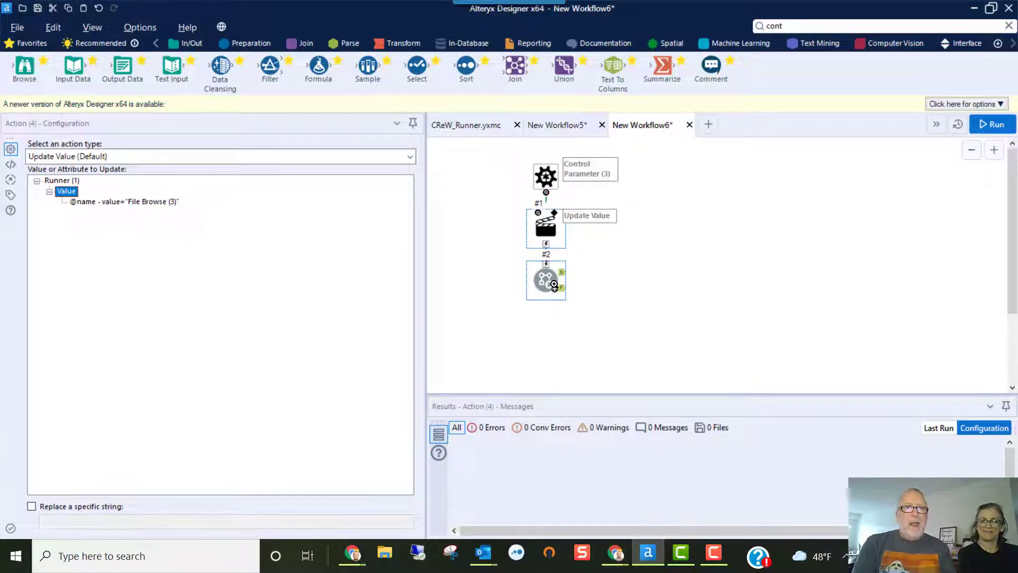
right_click(556, 286)
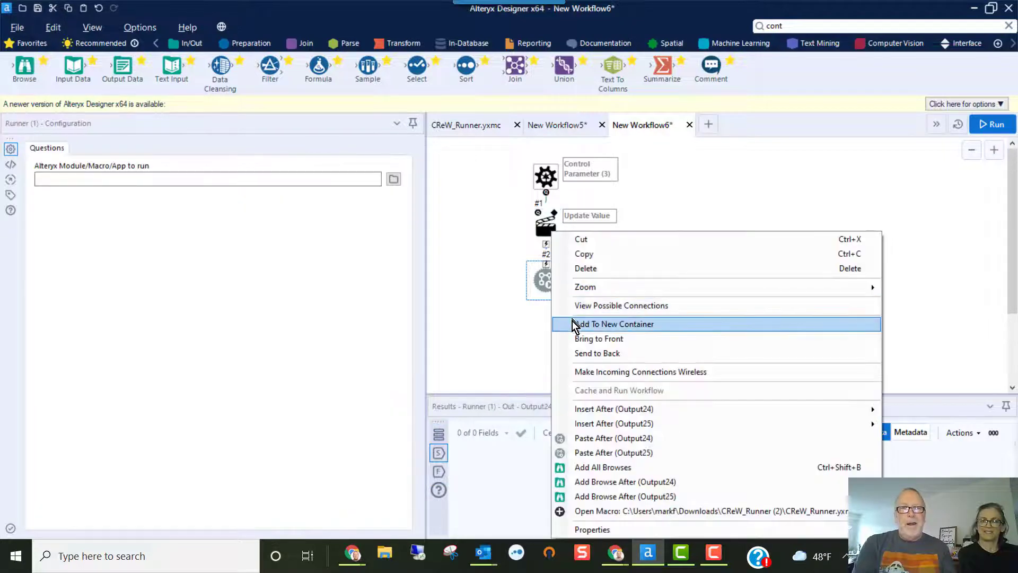
mouse_move(592, 413)
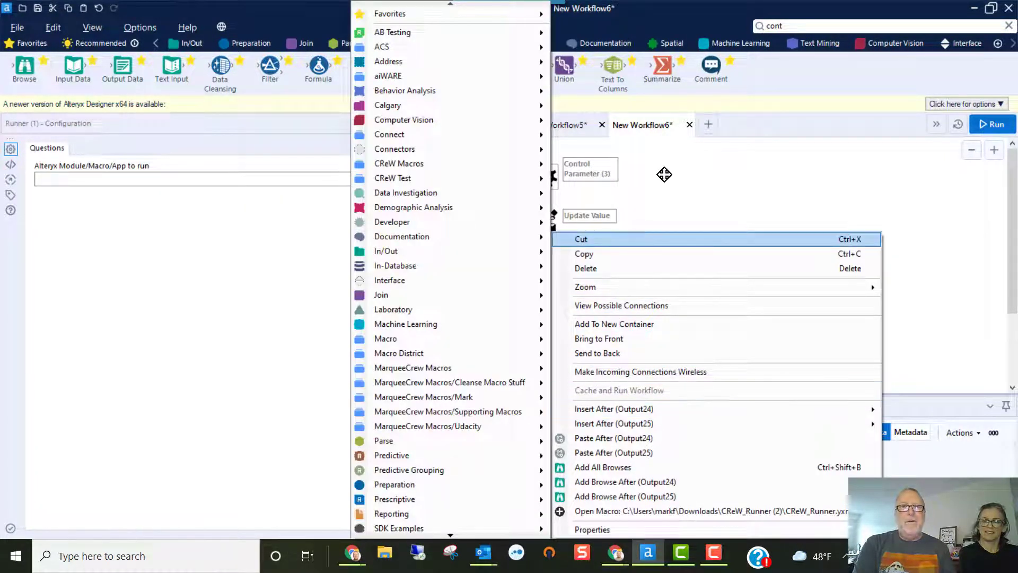
click(664, 173)
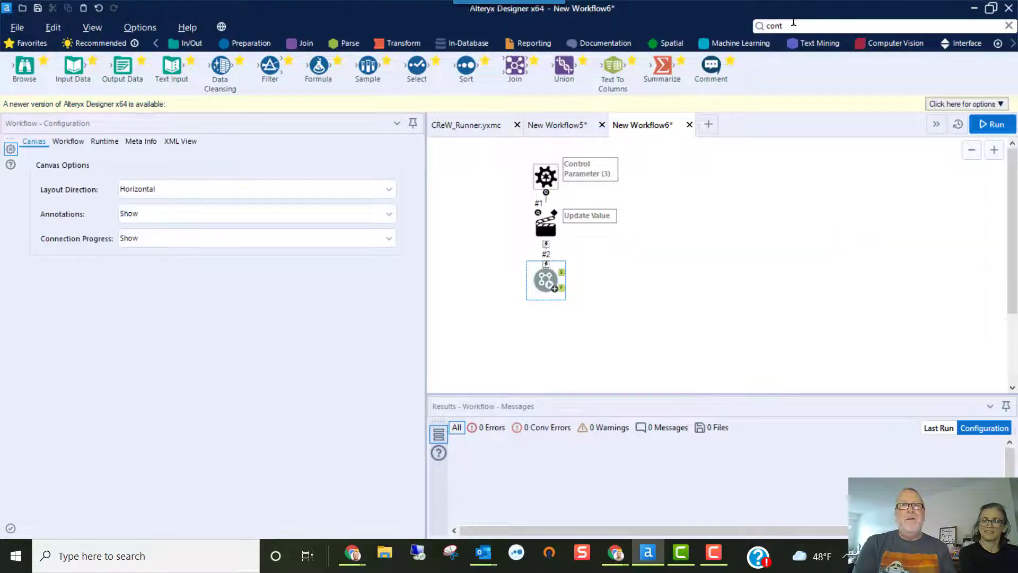
Step: Search the tools for "macro" and attach a Macro Output to each of the Runner's S and F outputs
click(793, 25)
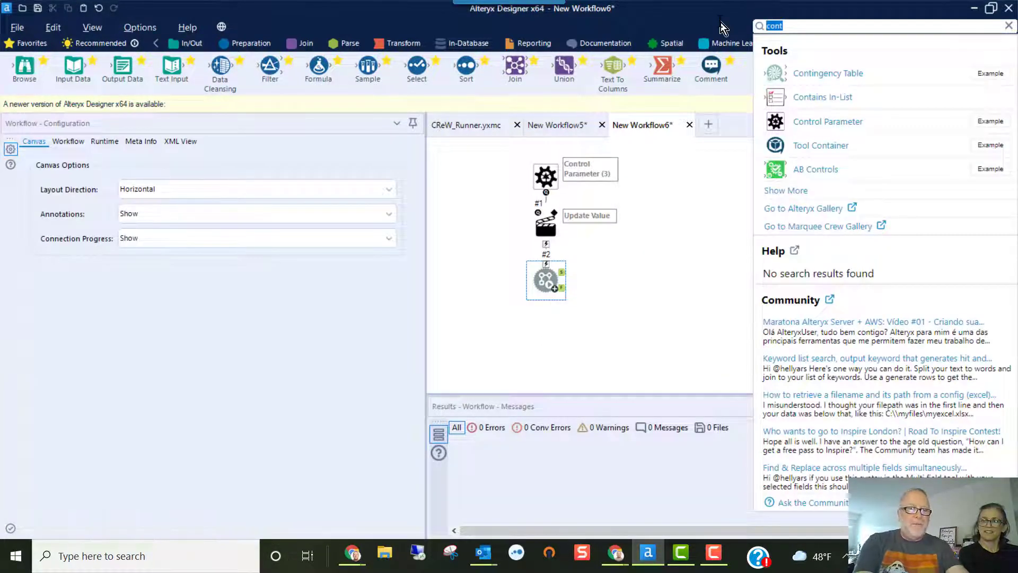
text(macro)
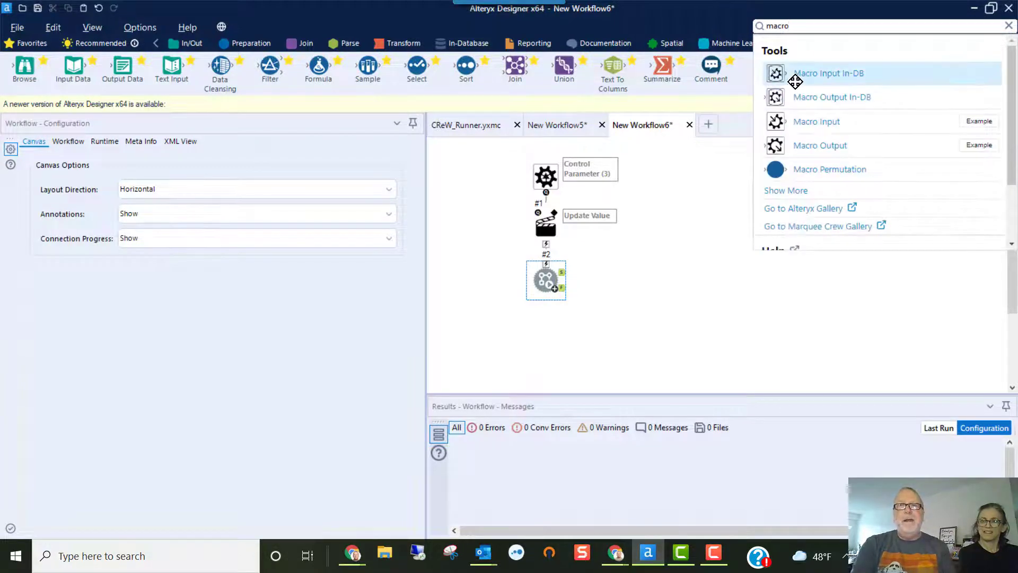
drag(791, 142, 618, 267)
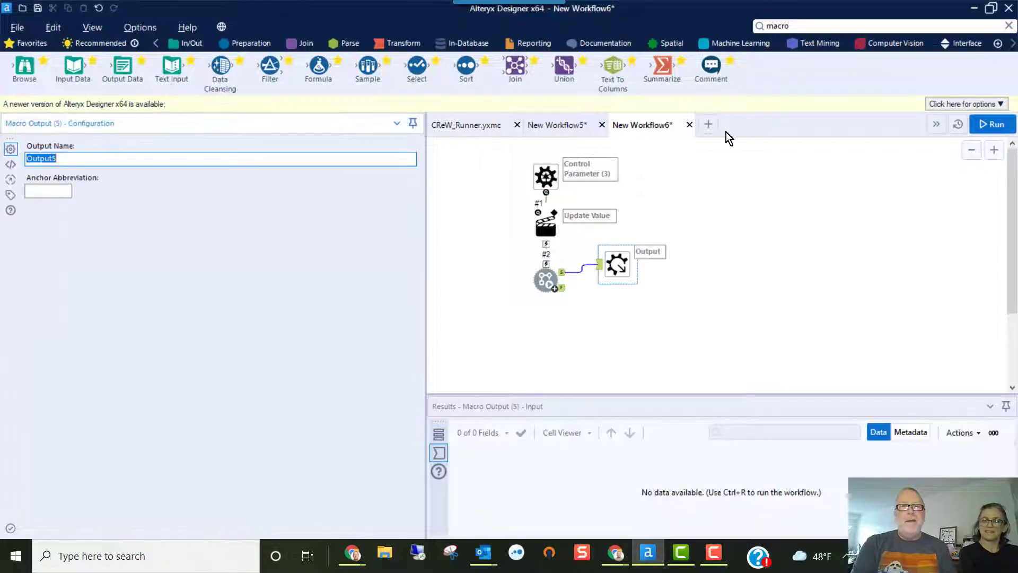
click(794, 26)
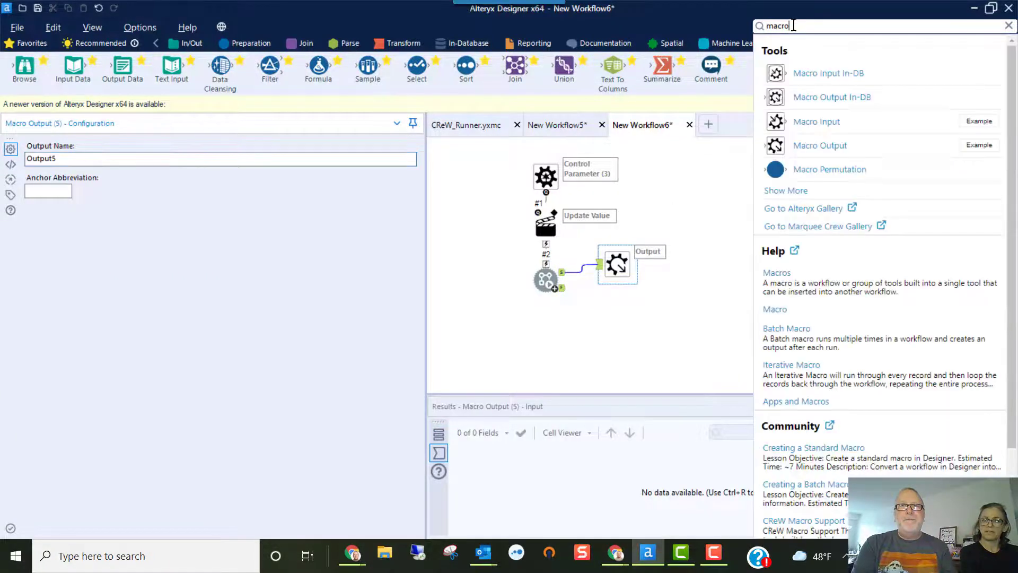
drag(799, 143, 615, 316)
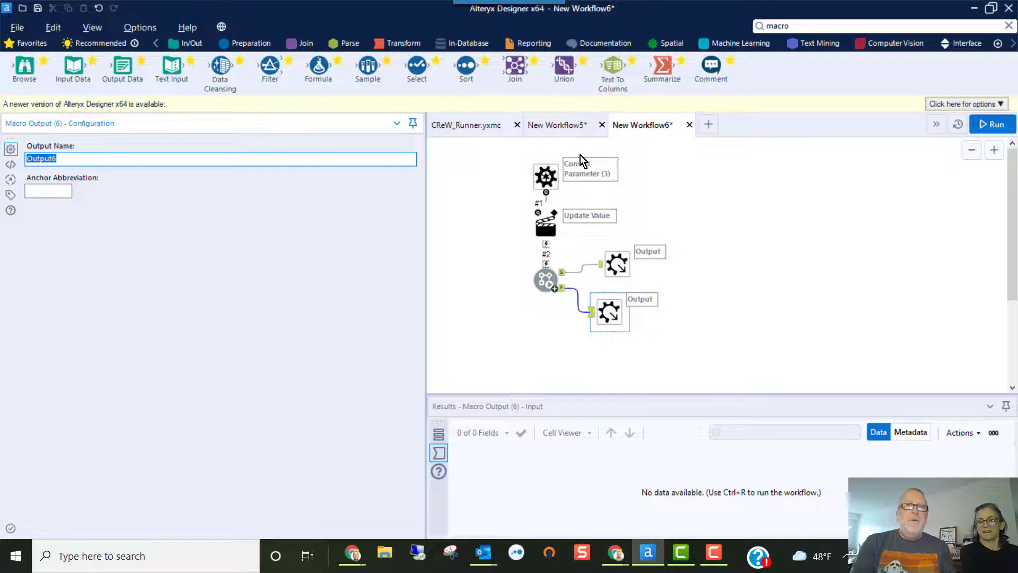
Step: Set the anchor abbreviations of the Macro Outputs to F for the lower one and S for the upper one
click(565, 126)
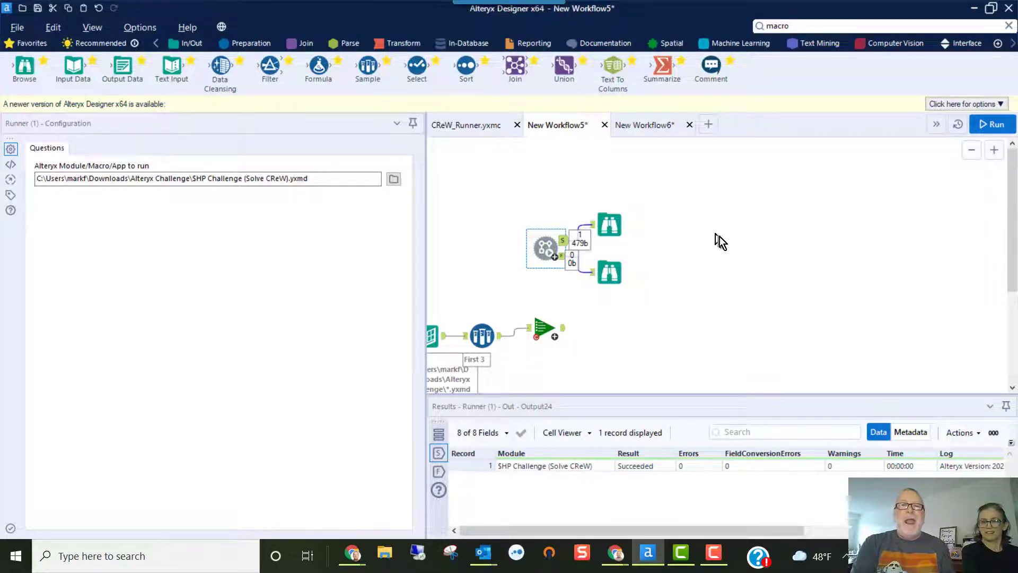
click(634, 125)
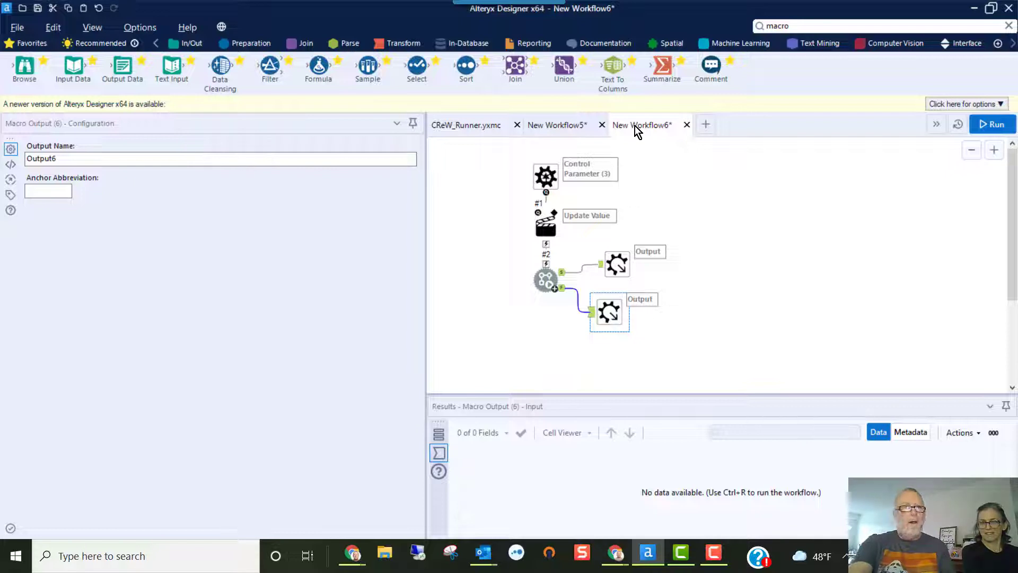
click(33, 188)
text(F)
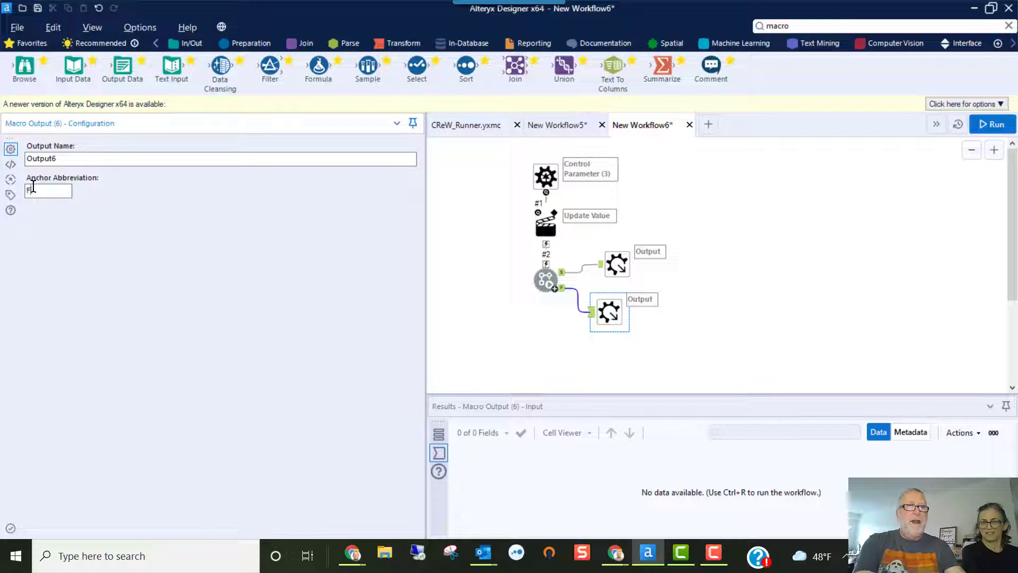
click(628, 268)
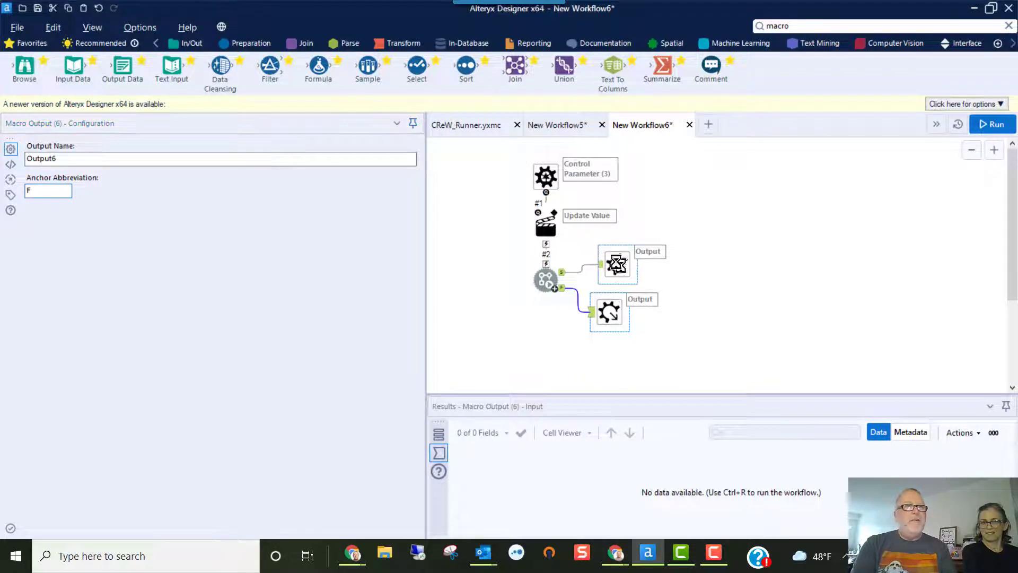
click(50, 192)
text(S)
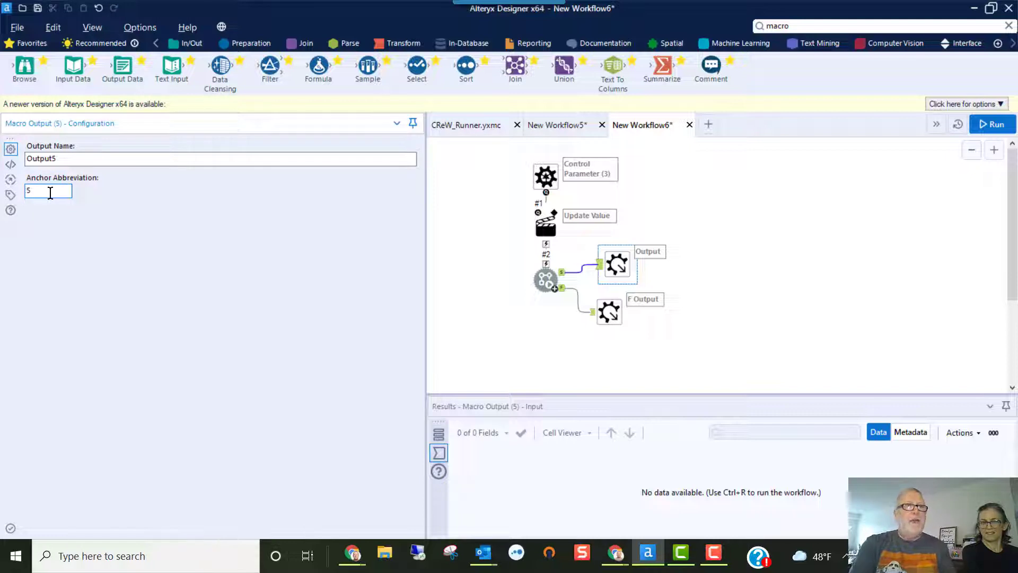
Step: Save the new macro in the Macros folder as $test2.yxmc
click(19, 28)
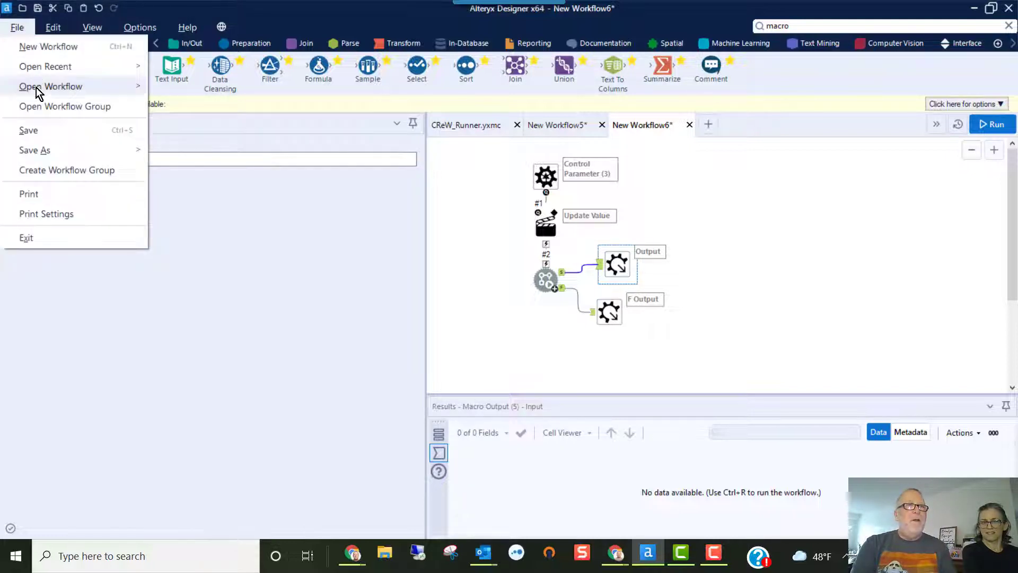
click(46, 131)
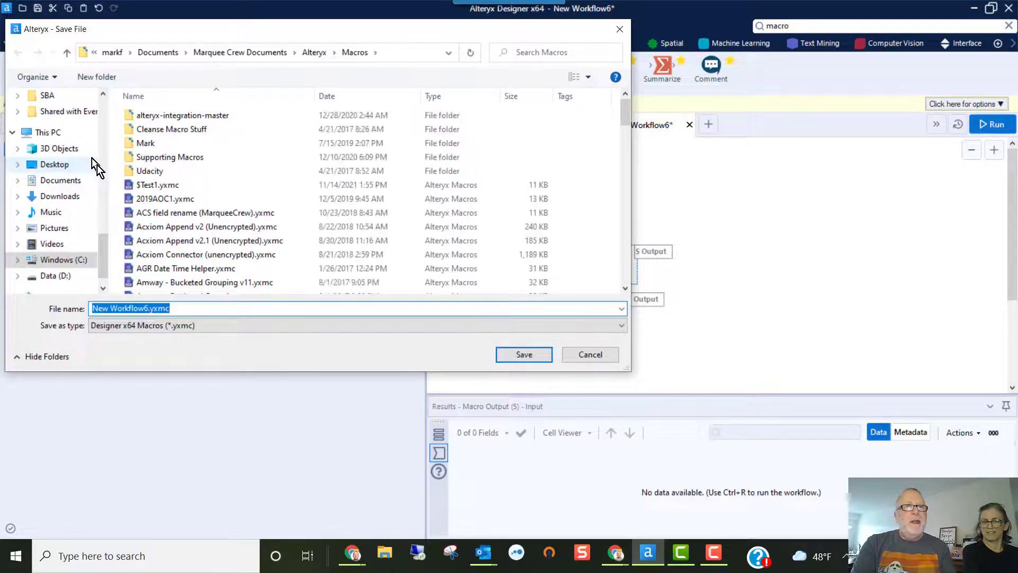
text($)
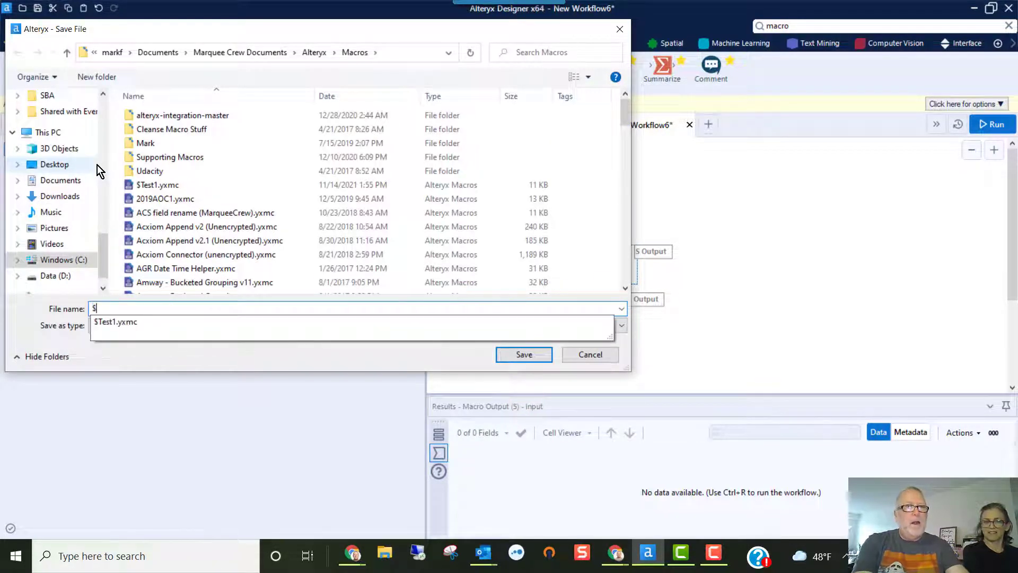
text(test2)
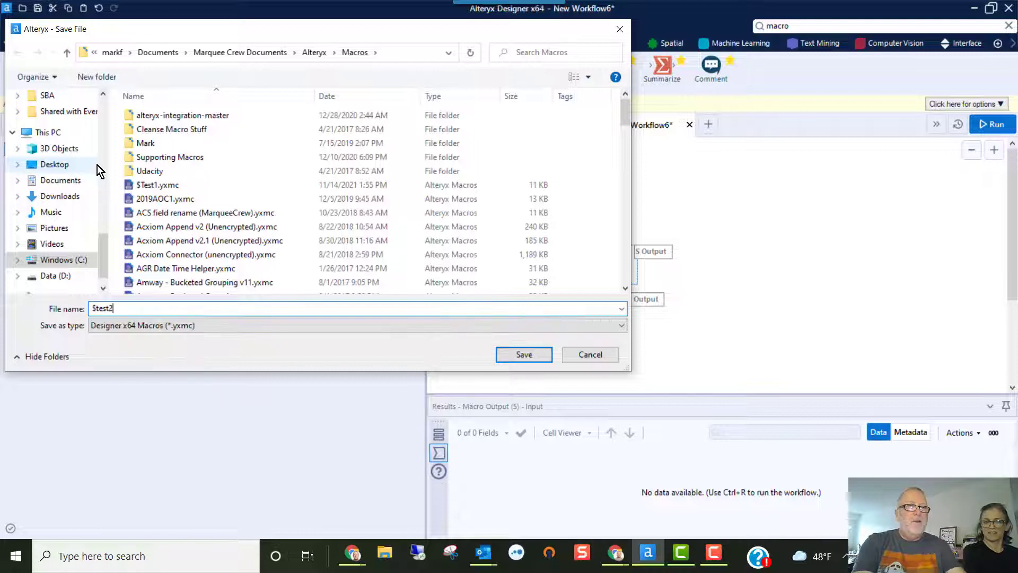
text(.yxmc)
key(Return)
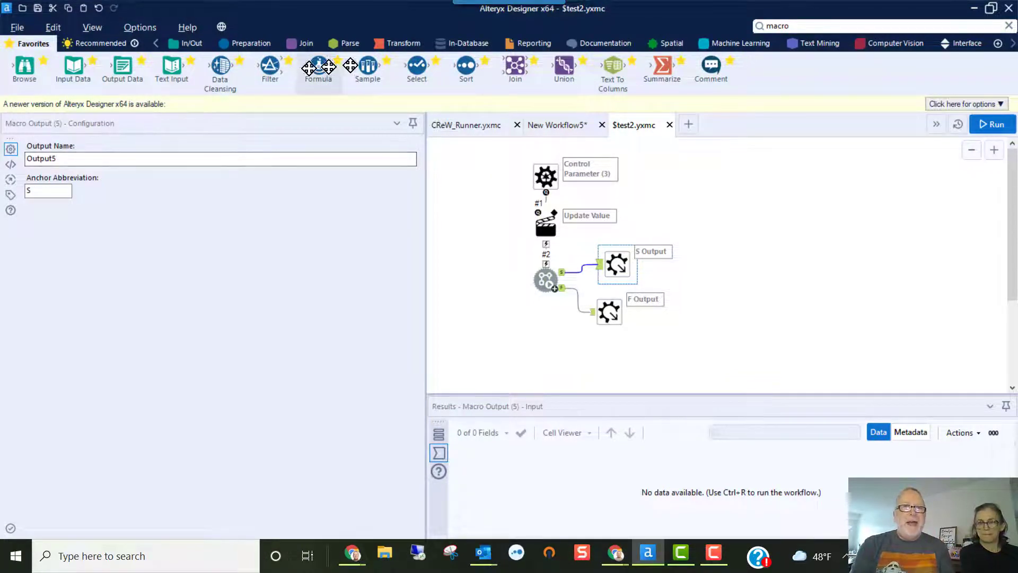
Step: Insert the $test2 macro into New Workflow5 just after the List Runner
click(547, 125)
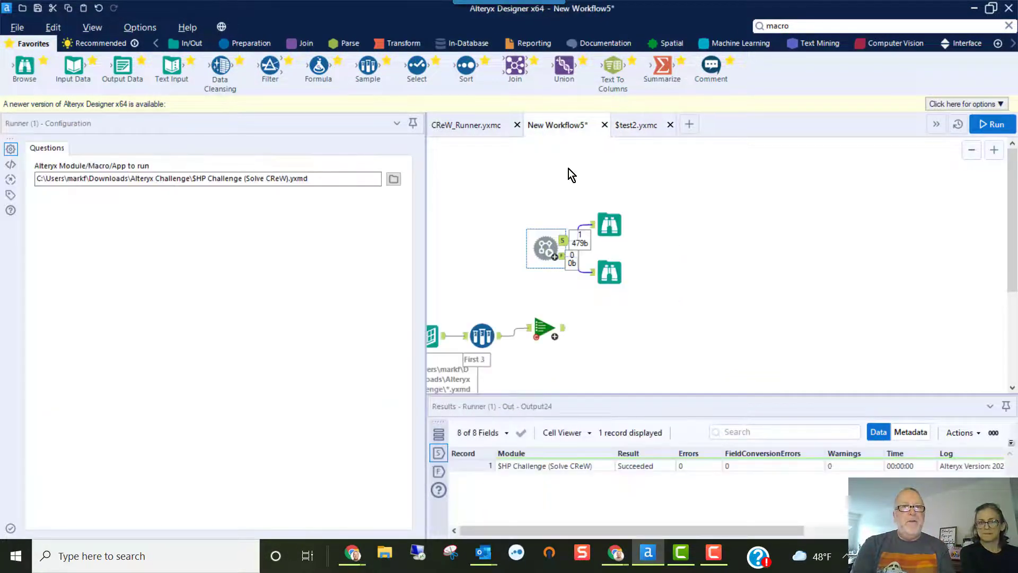
right_click(607, 300)
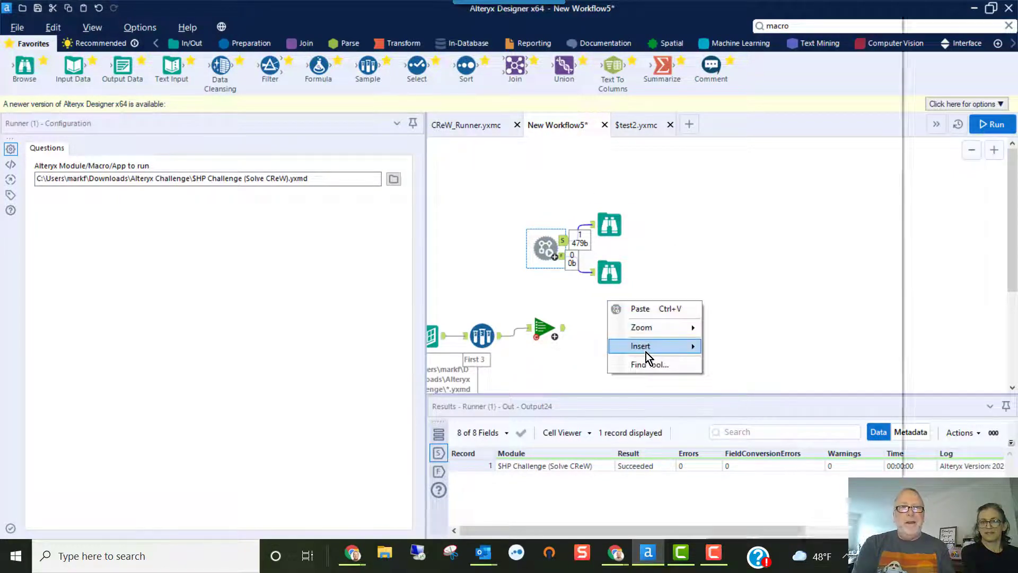
mouse_move(646, 352)
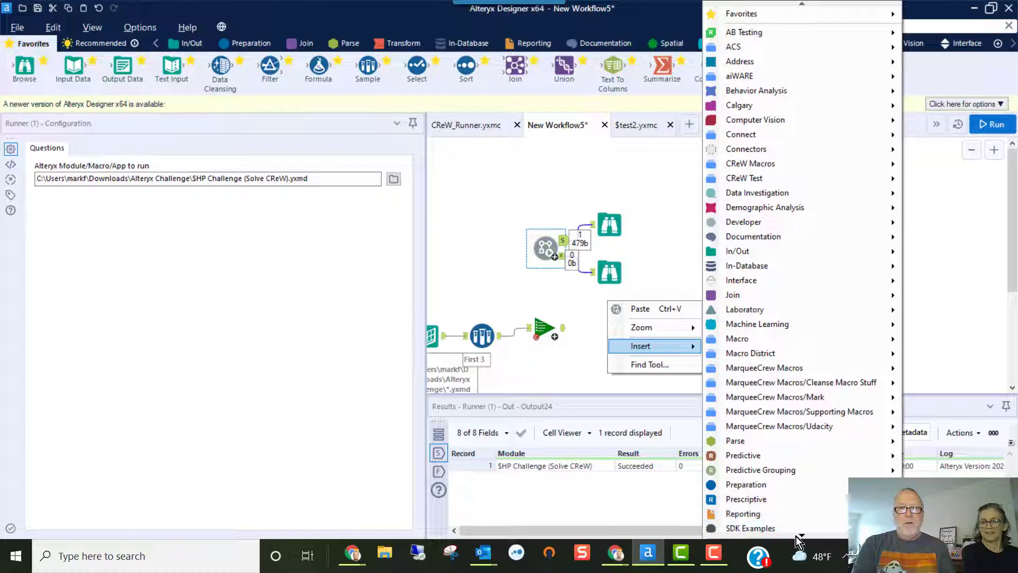
mouse_move(799, 537)
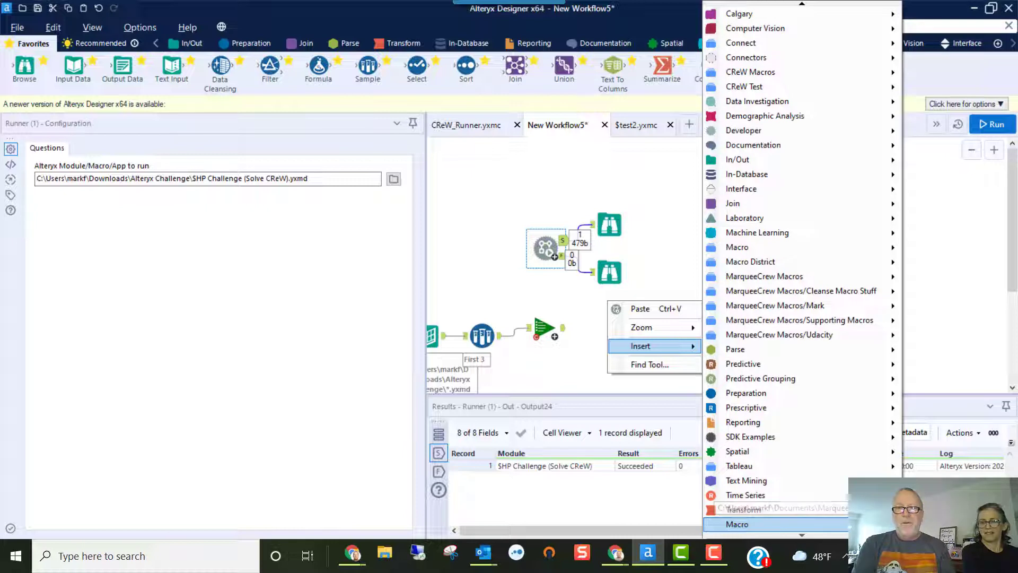
click(938, 493)
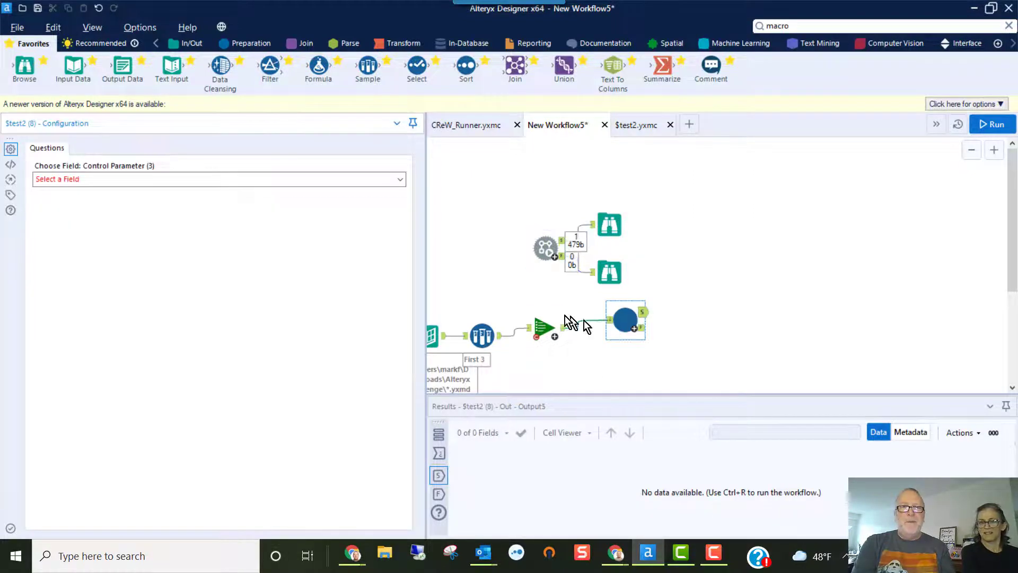
Step: Delete the List Runner from New Workflow5 and connect around it so the Sample tool feeds the $test2 macro directly
click(545, 331)
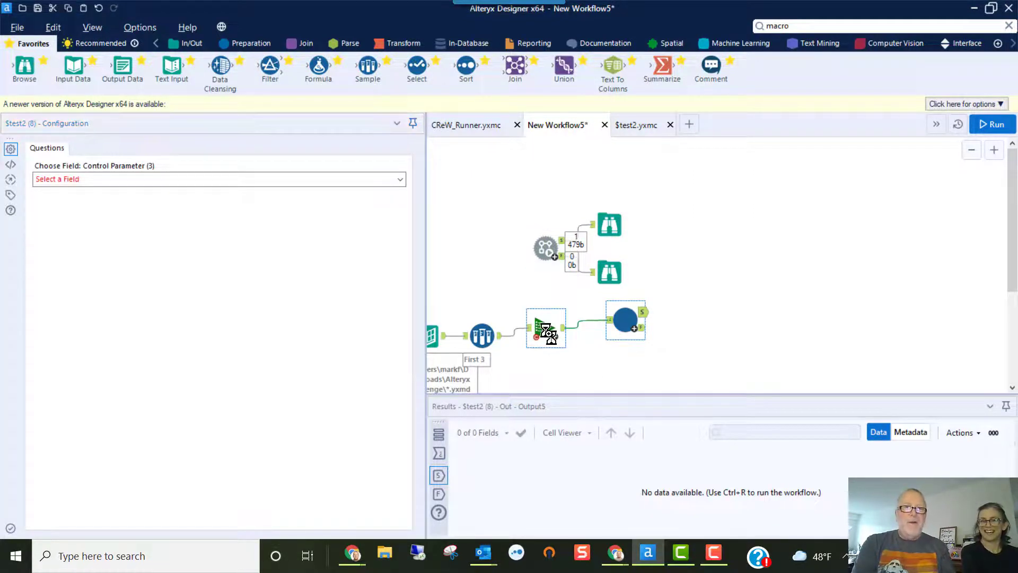
right_click(546, 331)
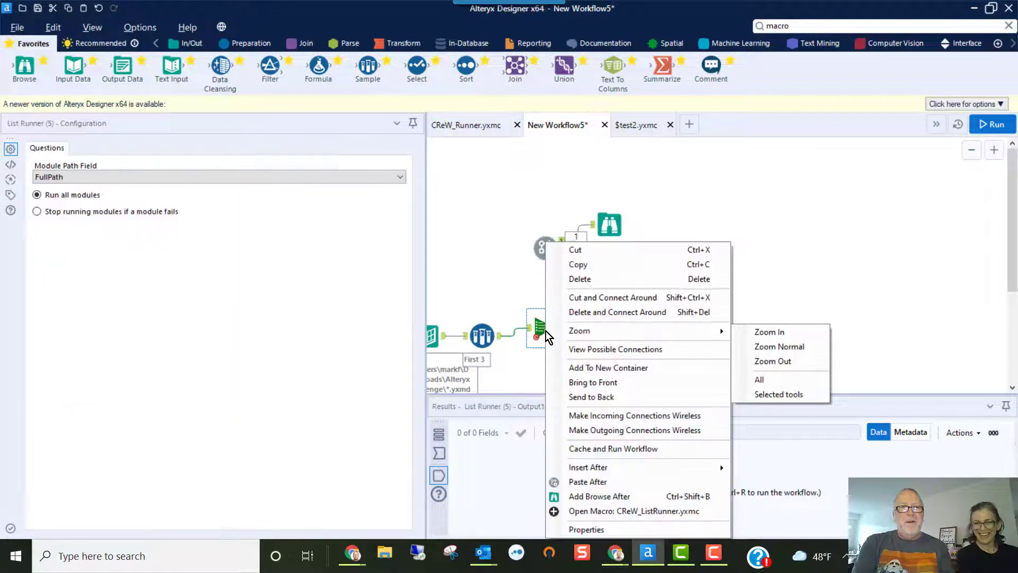
click(582, 312)
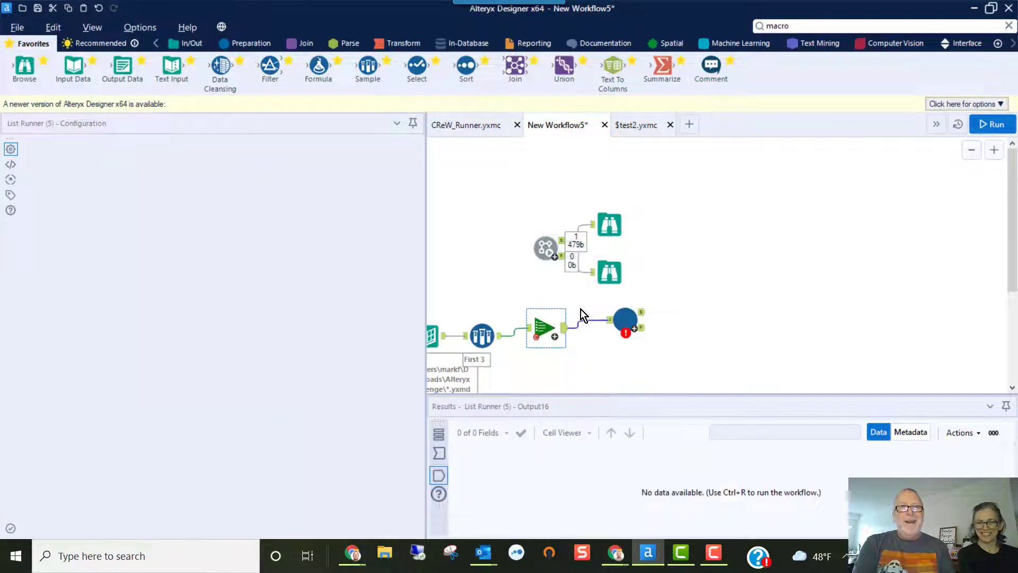
Step: Map the $test2 macro's Control Parameter (3) to the FullPath field
click(627, 318)
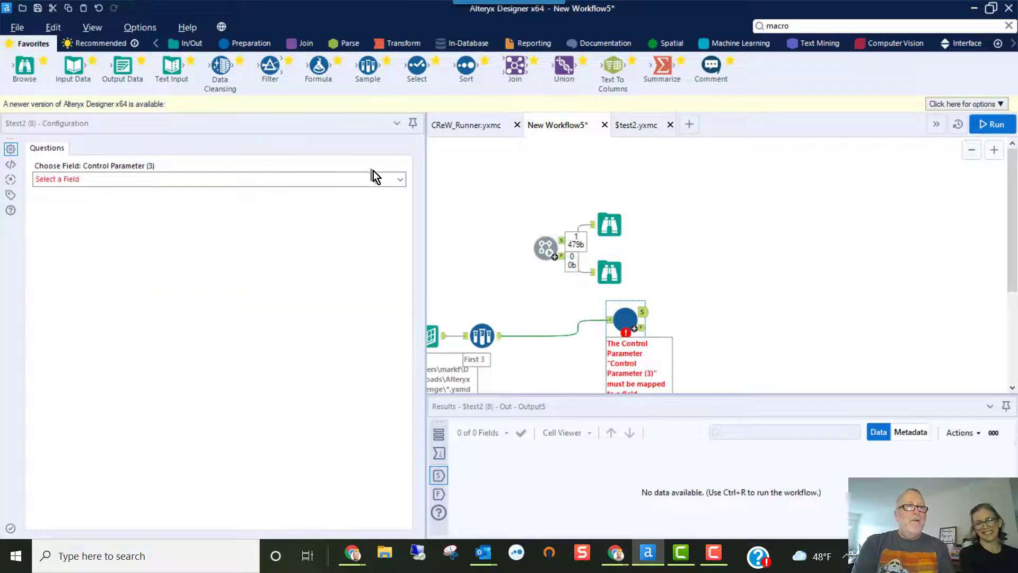
click(401, 179)
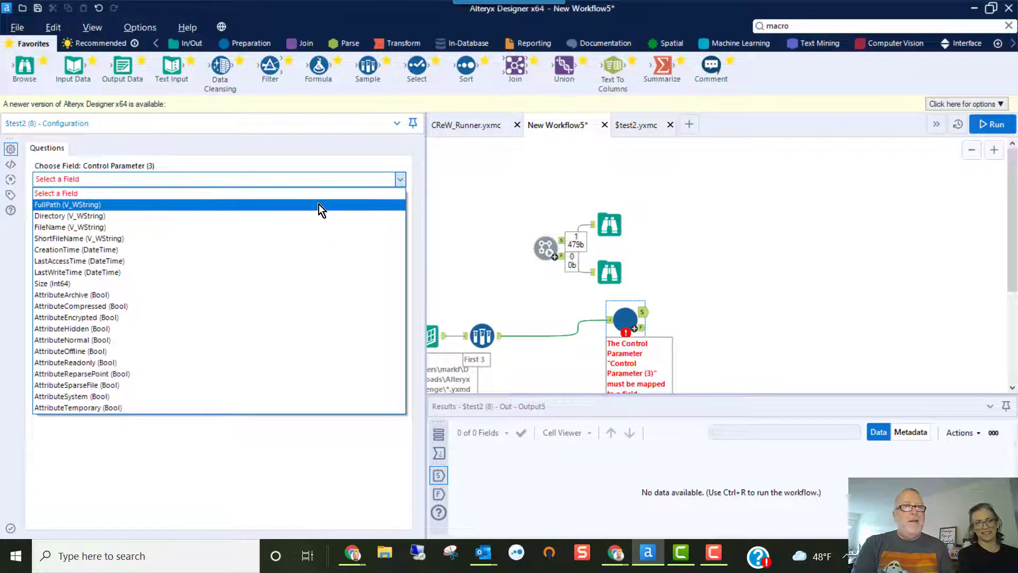
click(319, 205)
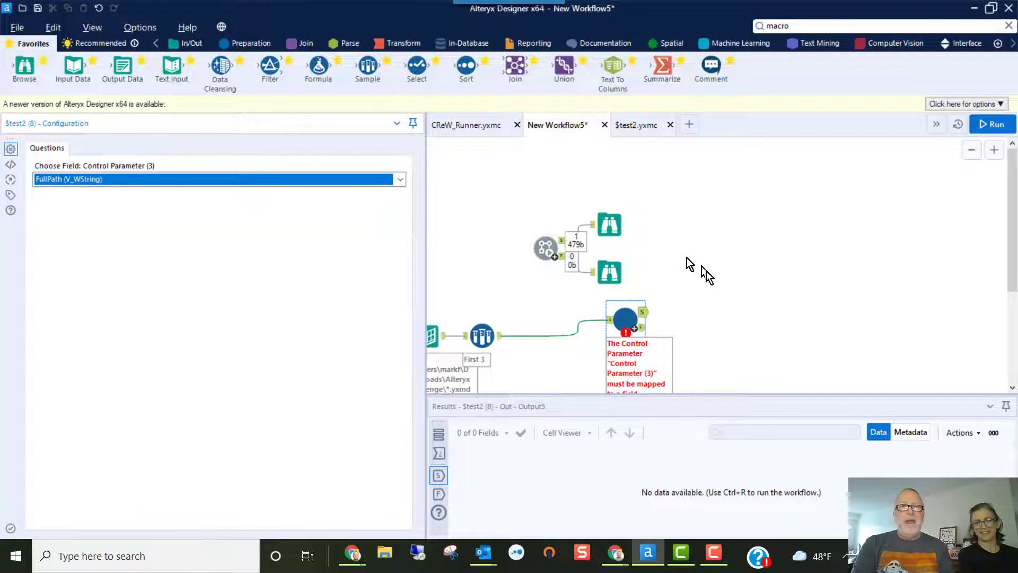
Step: Add Browse tools after both outputs of the $test2 macro
click(617, 318)
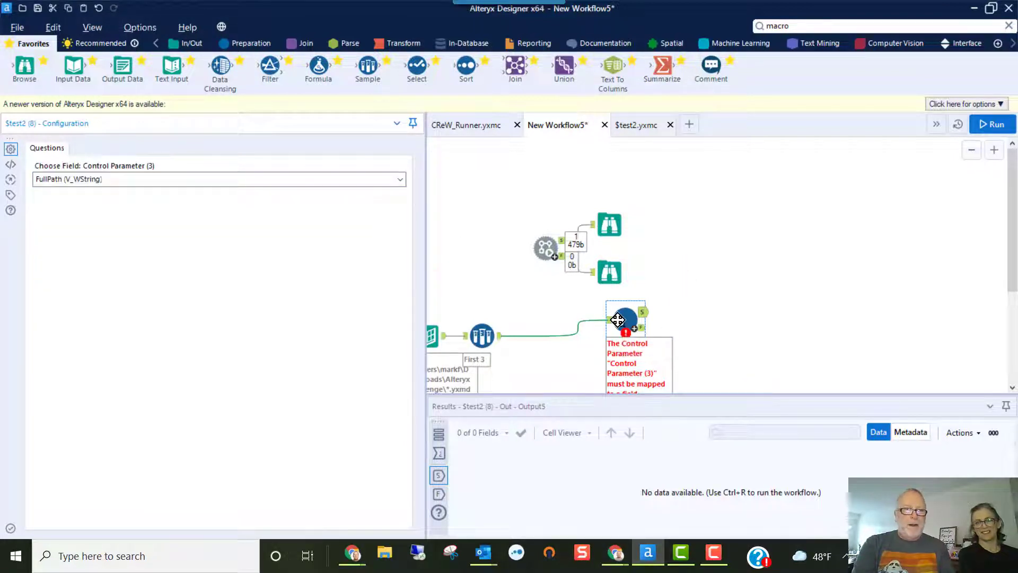
right_click(618, 320)
key(ctrl+shift+b)
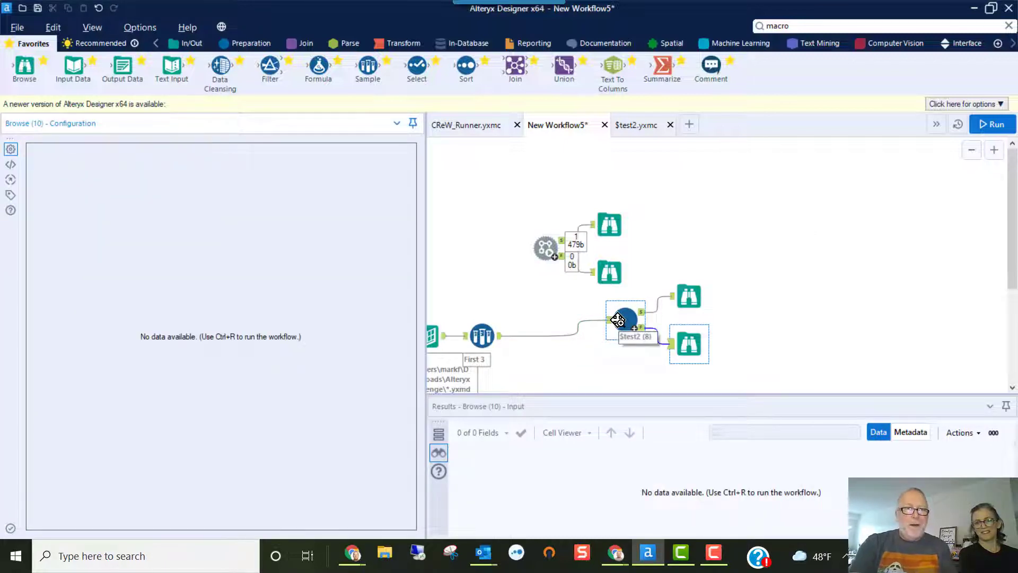
Step: Delete the standalone Runner with its two Browse tools and run the workflow
drag(524, 200, 615, 271)
key(Delete)
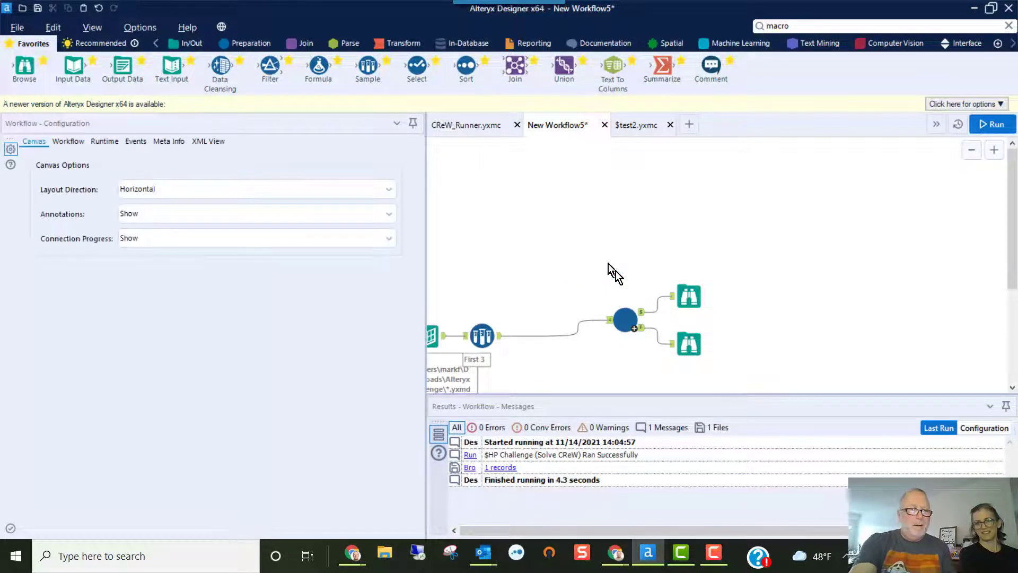
key(ctrl+r)
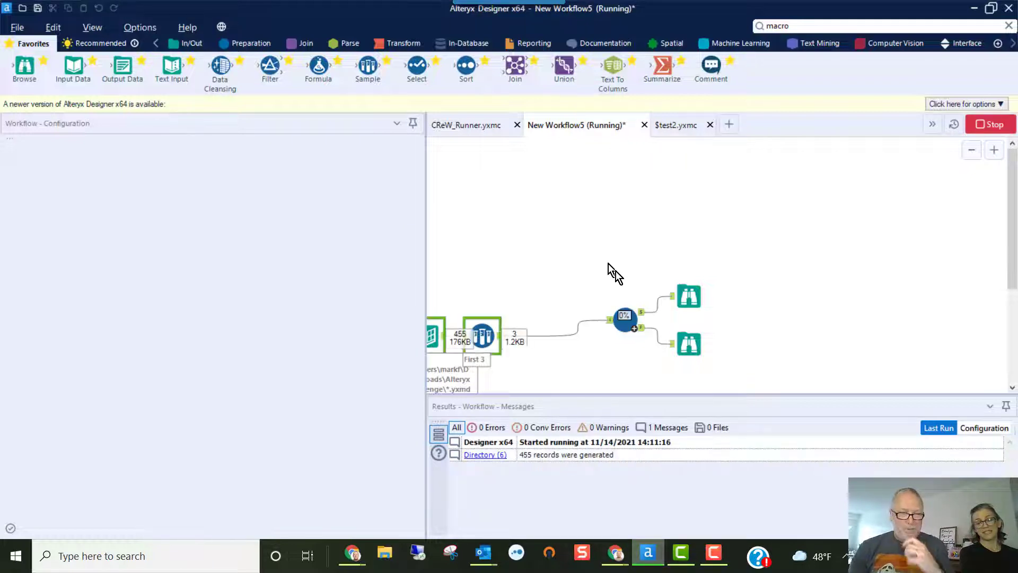
Step: Examine the run results in the Browse on the $test2 macro's S output, and bring up the $test2.yxmc macro
click(689, 325)
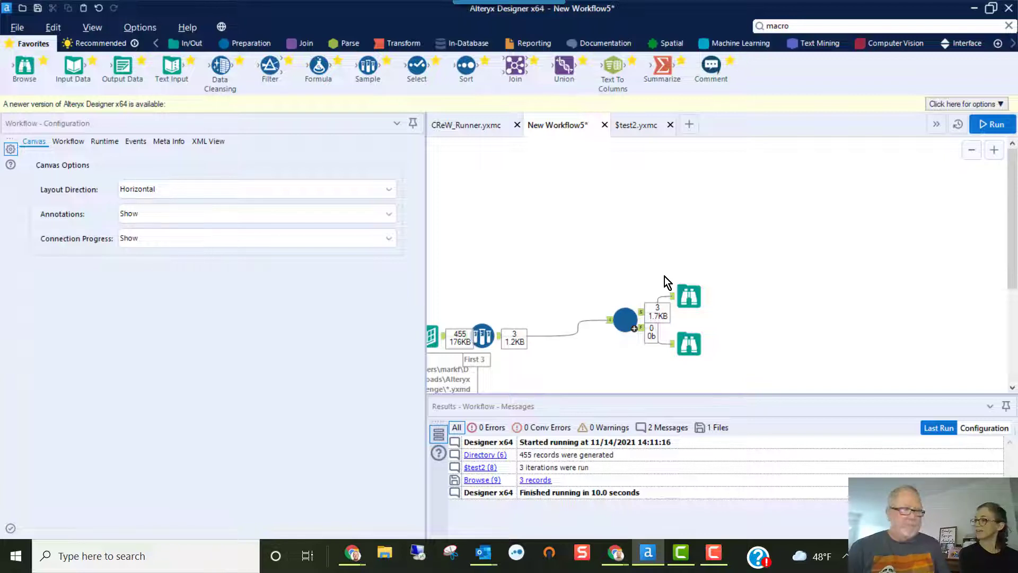
click(688, 295)
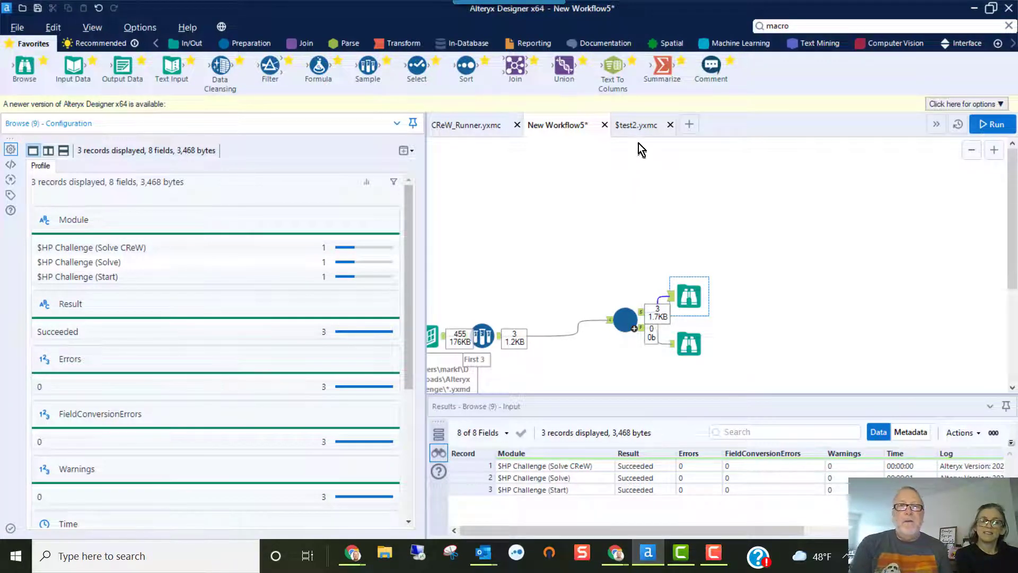
click(638, 125)
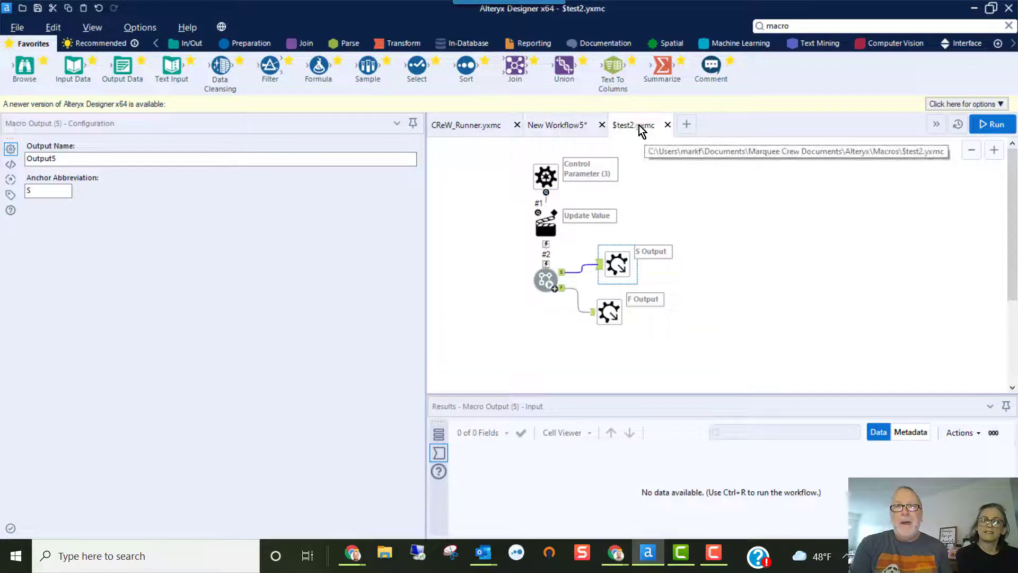